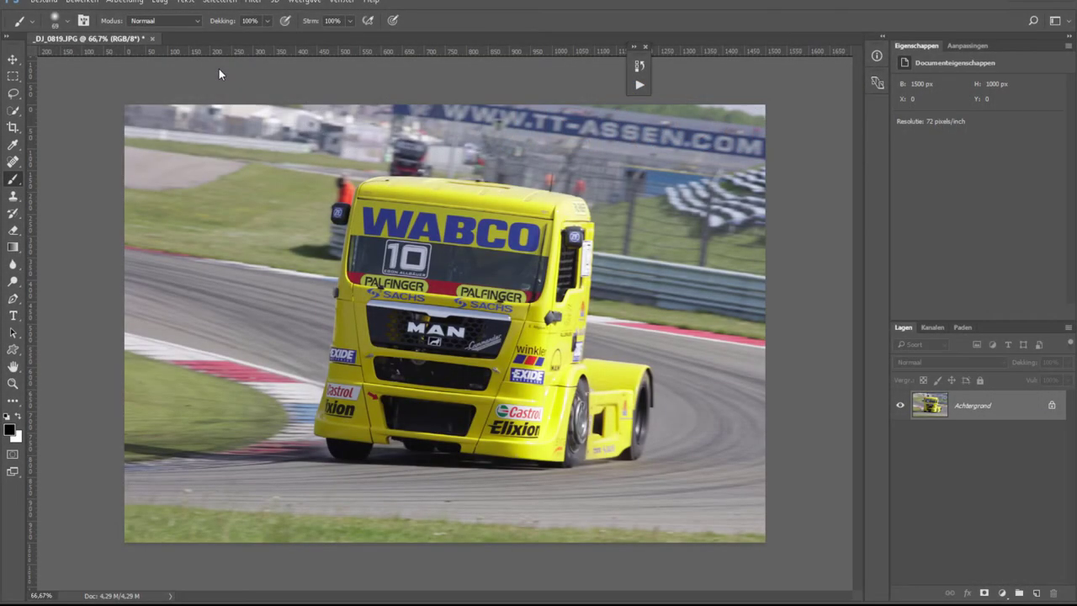
# Launch Analog Efex Pro 2 from the Nik Collection filters on the truck photo.
pyautogui.click(252, 3)
pyautogui.moveTo(276, 274)
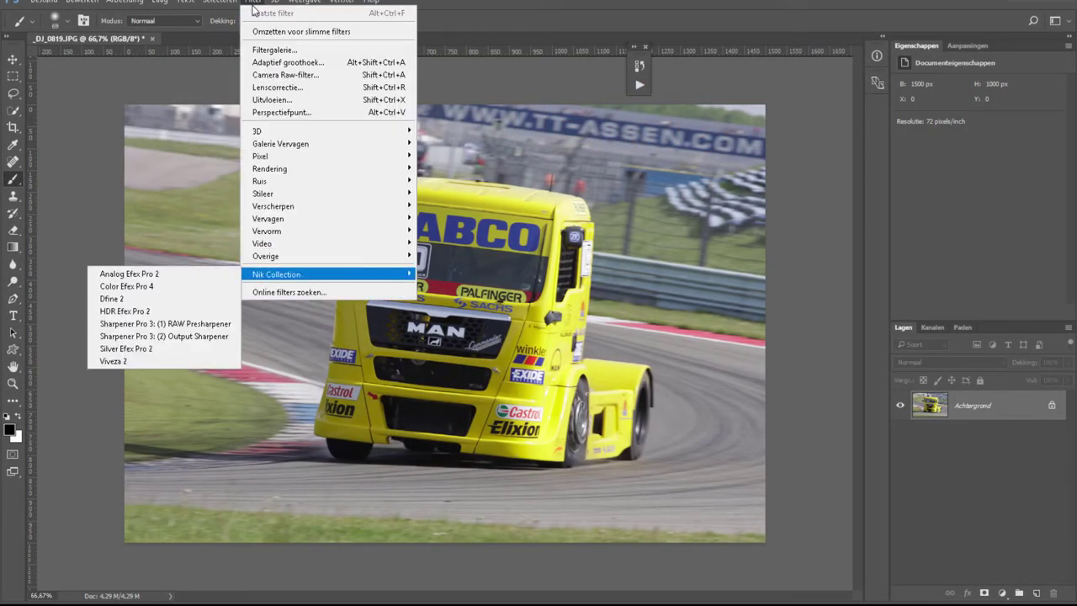
pyautogui.click(253, 9)
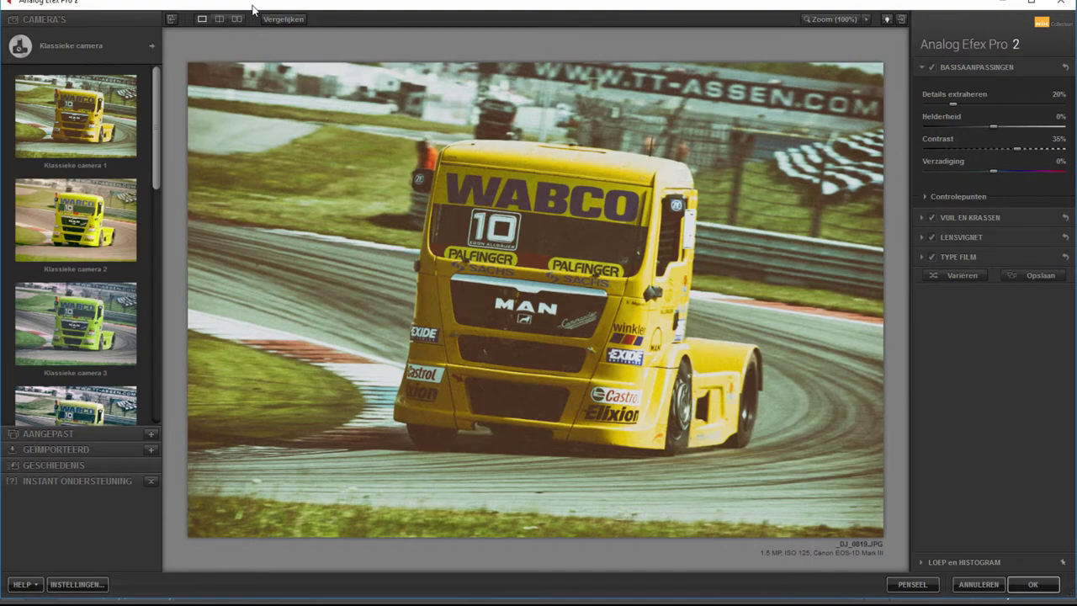
# Apply the Klassieke camera 3 preset to the truck.
pyautogui.click(75, 324)
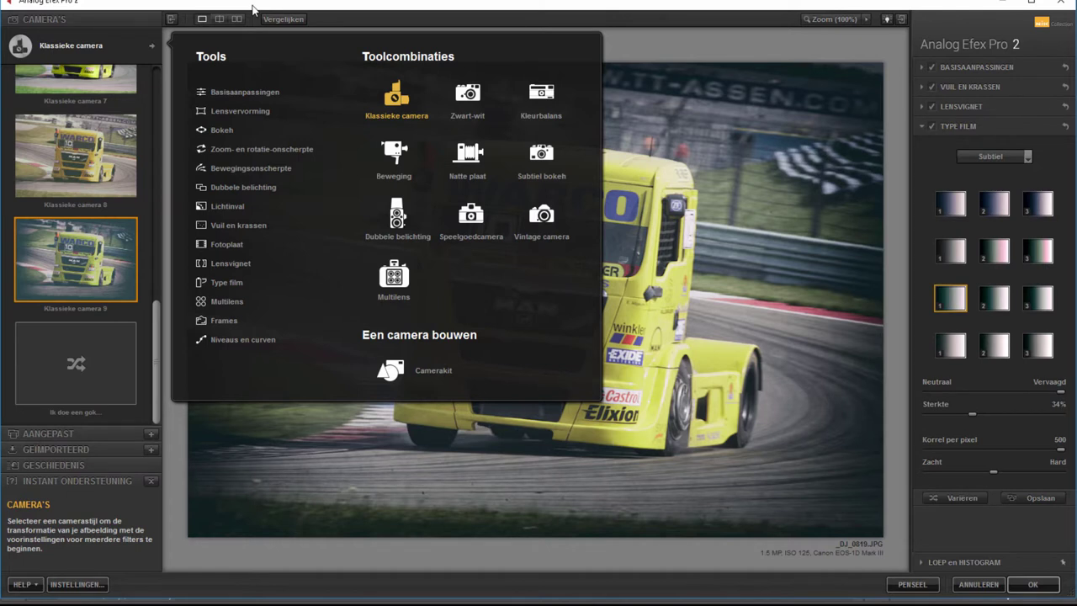
# Switch to the Natte plaat camera, trying Natte plaat 9, then apply Natte plaat 4.
pyautogui.click(467, 156)
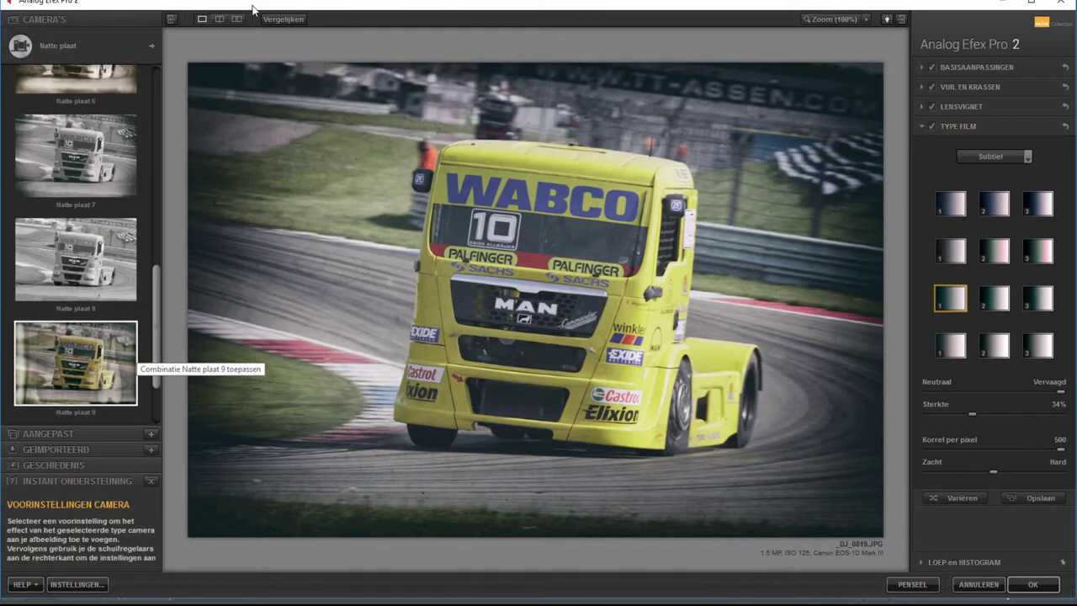
pyautogui.click(118, 357)
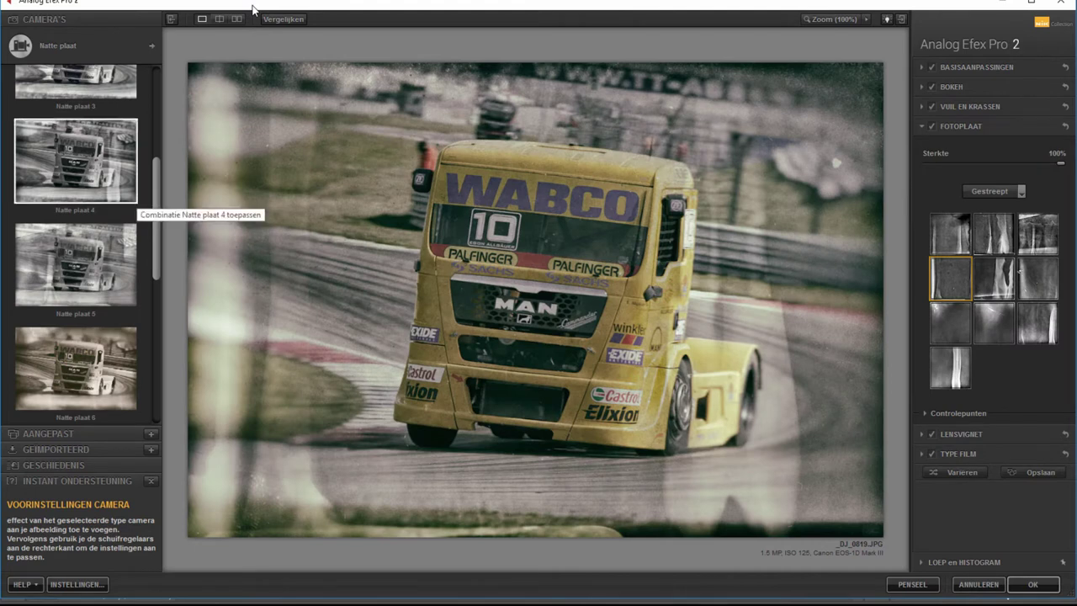
pyautogui.click(126, 193)
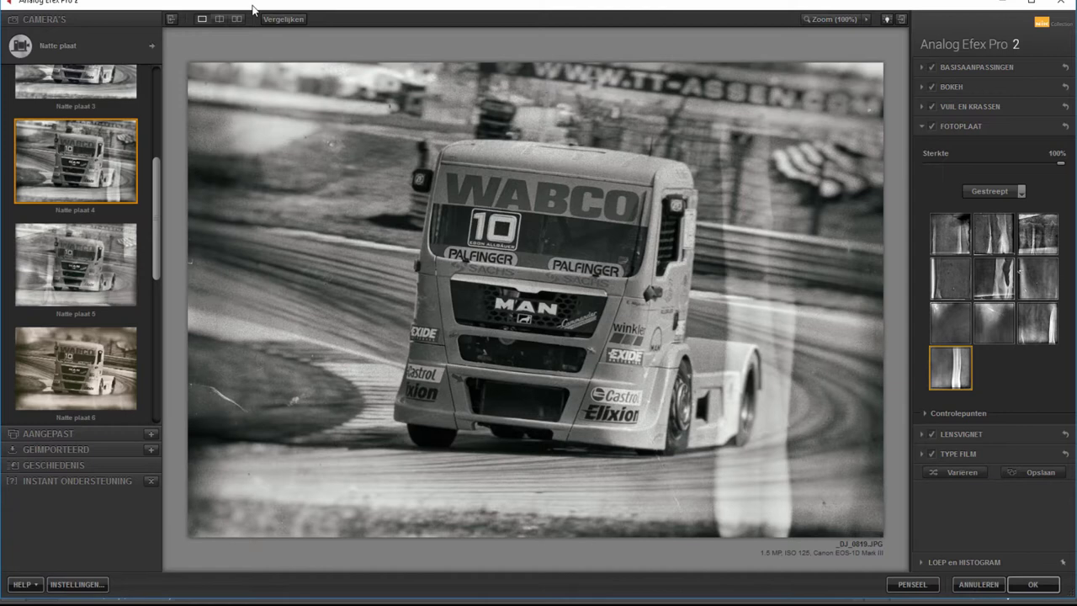
pyautogui.click(20, 45)
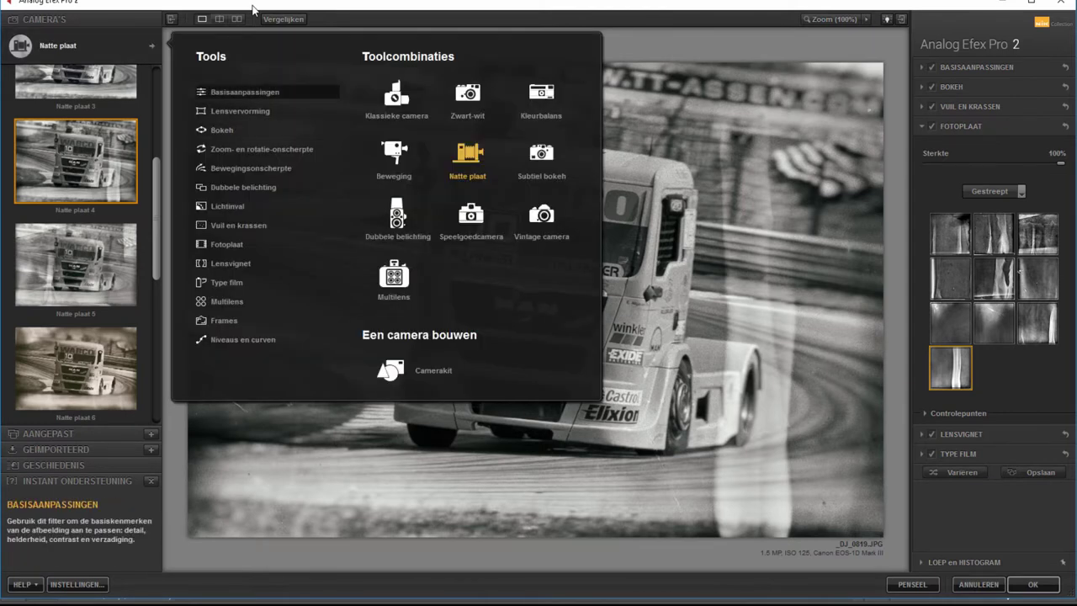
# Build a Camerakit: Details extraheren 75%, Helderheid 5%, Contrast 33%, Verzadiging 43%.
pyautogui.click(244, 92)
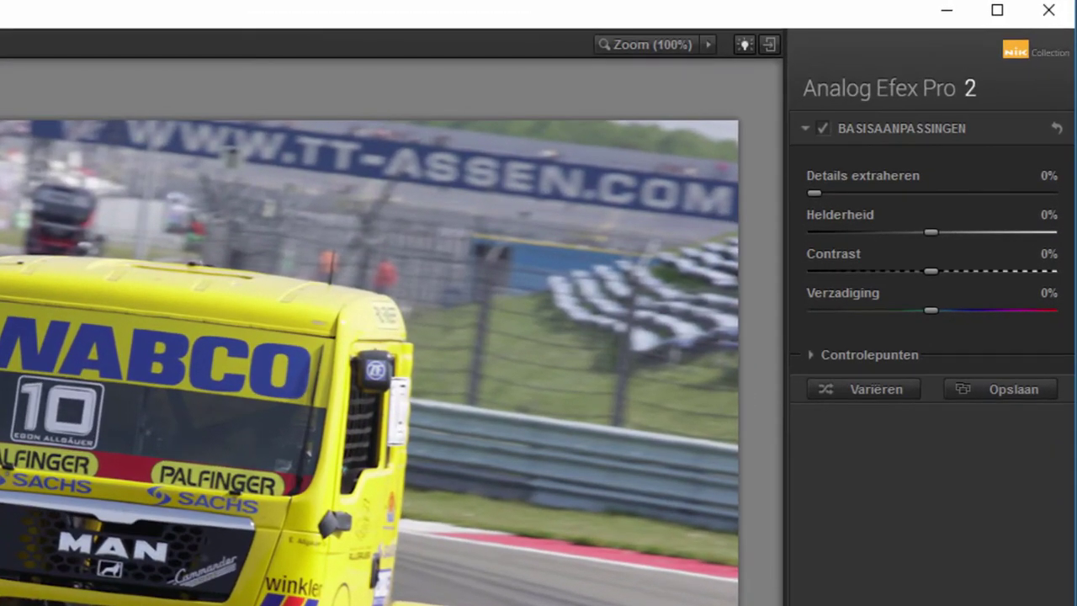
pyautogui.moveTo(814, 192); pyautogui.dragTo(989, 192)
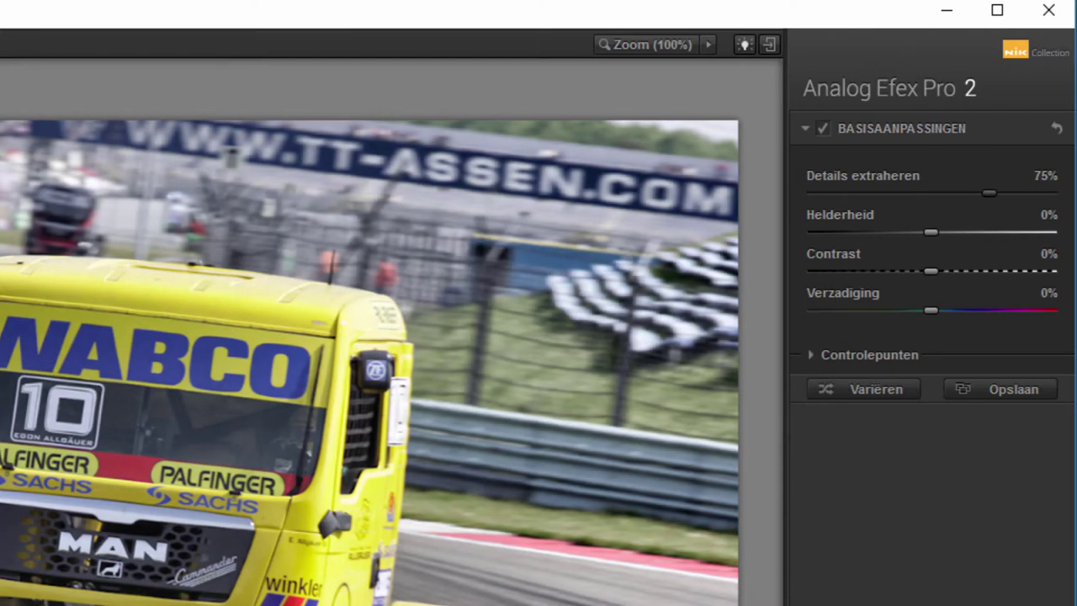
pyautogui.moveTo(931, 231)
pyautogui.mouseDown()
pyautogui.moveTo(959, 232)
pyautogui.moveTo(936, 231)
pyautogui.mouseUp()
pyautogui.moveTo(930, 271); pyautogui.dragTo(969, 271)
pyautogui.moveTo(930, 310); pyautogui.dragTo(981, 310)
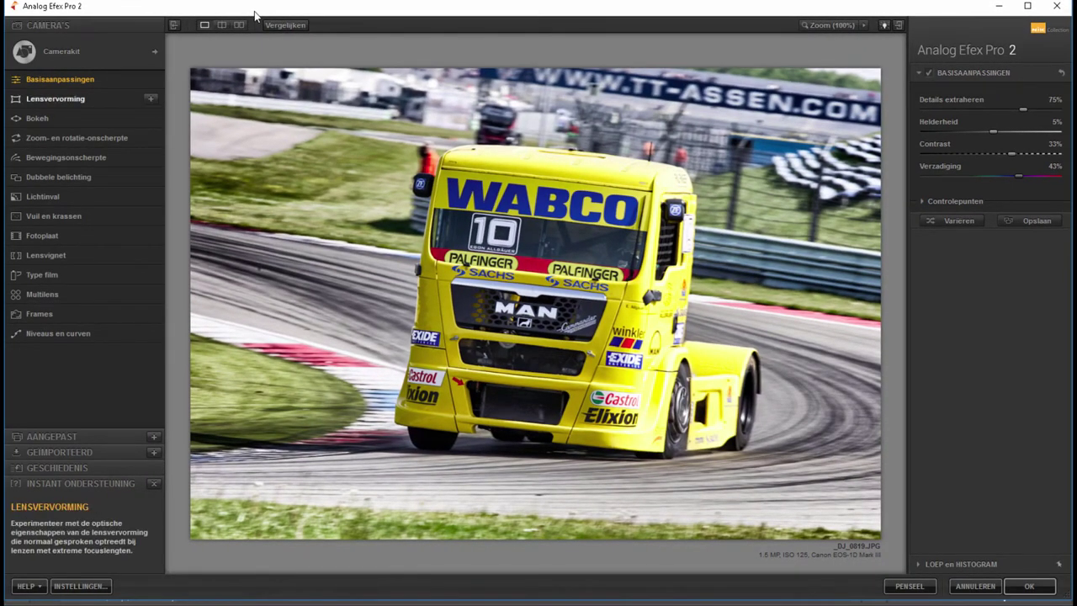
# Add Lensvervorming and adjust the barrel/pincushion distortion of the truck.
pyautogui.click(56, 99)
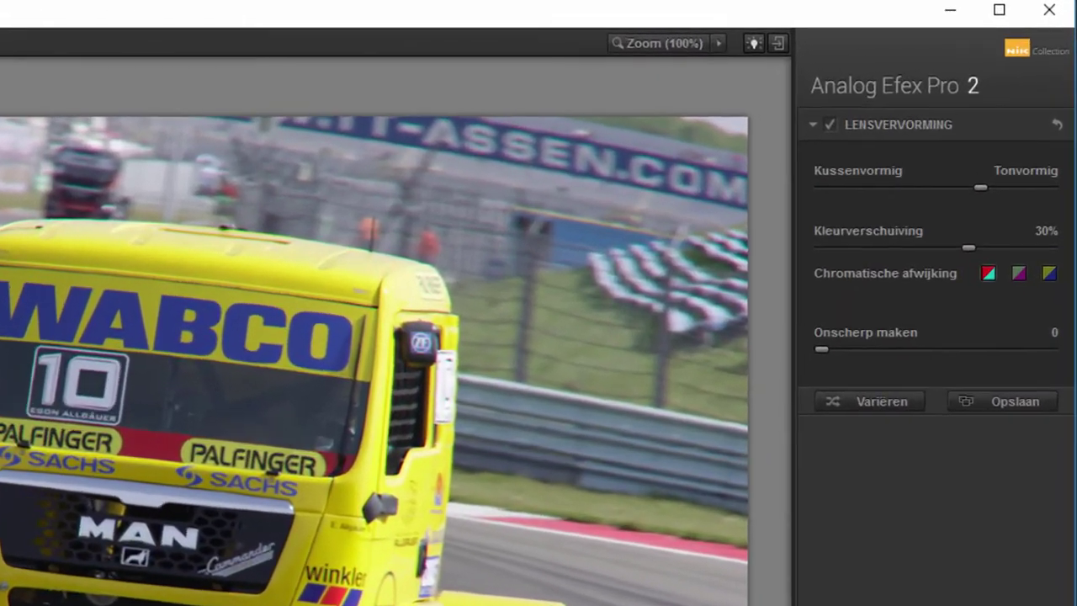
pyautogui.moveTo(1016, 105); pyautogui.dragTo(1056, 105)
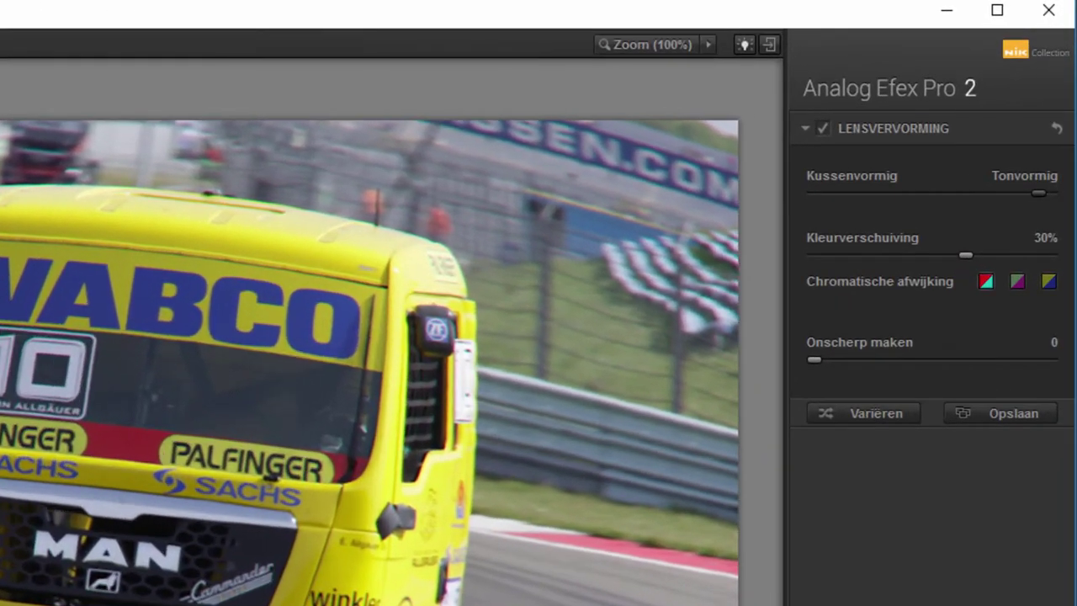
pyautogui.moveTo(1048, 192)
pyautogui.mouseDown()
pyautogui.moveTo(830, 193)
pyautogui.moveTo(916, 193)
pyautogui.mouseUp()
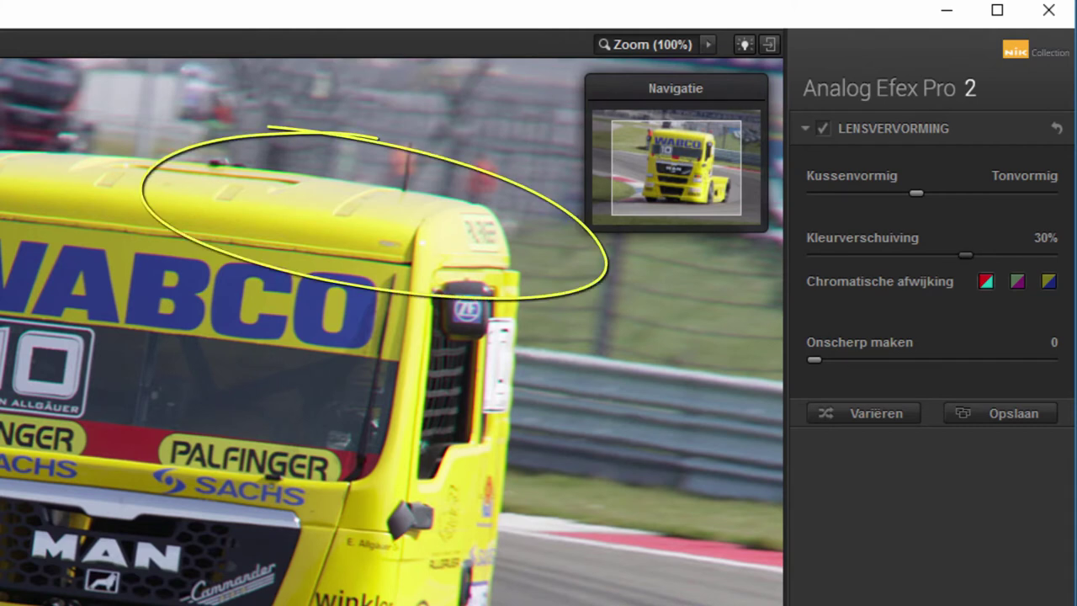
# Set blue/yellow colour shift to −76% and blur softening to 83.
pyautogui.moveTo(965, 255); pyautogui.dragTo(832, 255)
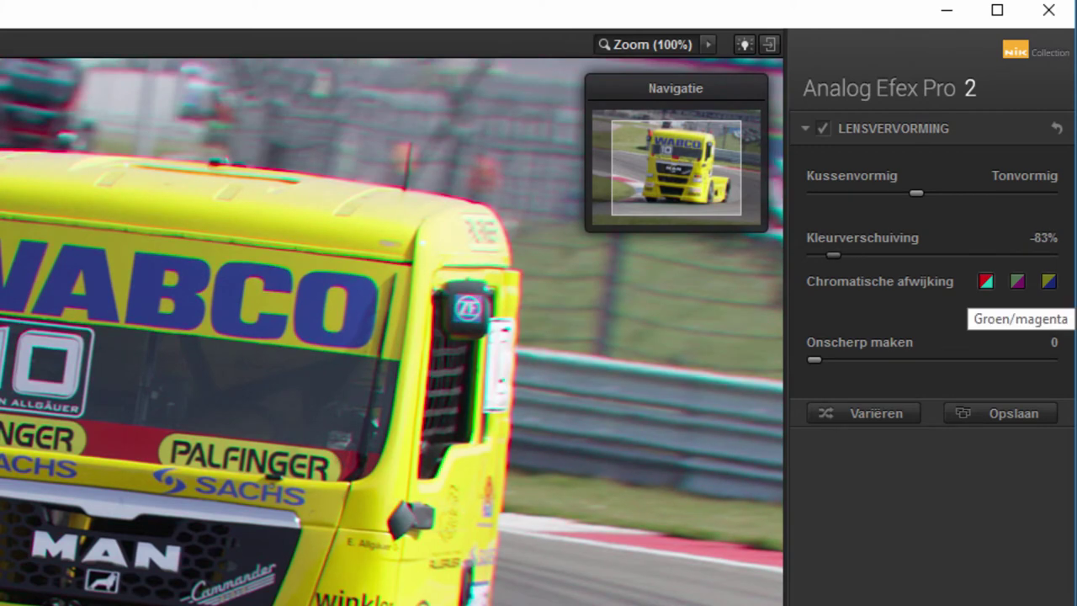
pyautogui.click(1017, 281)
pyautogui.moveTo(846, 255)
pyautogui.mouseDown()
pyautogui.moveTo(1043, 255)
pyautogui.moveTo(841, 255)
pyautogui.mouseUp()
pyautogui.click(1048, 281)
pyautogui.moveTo(814, 359); pyautogui.dragTo(1013, 359)
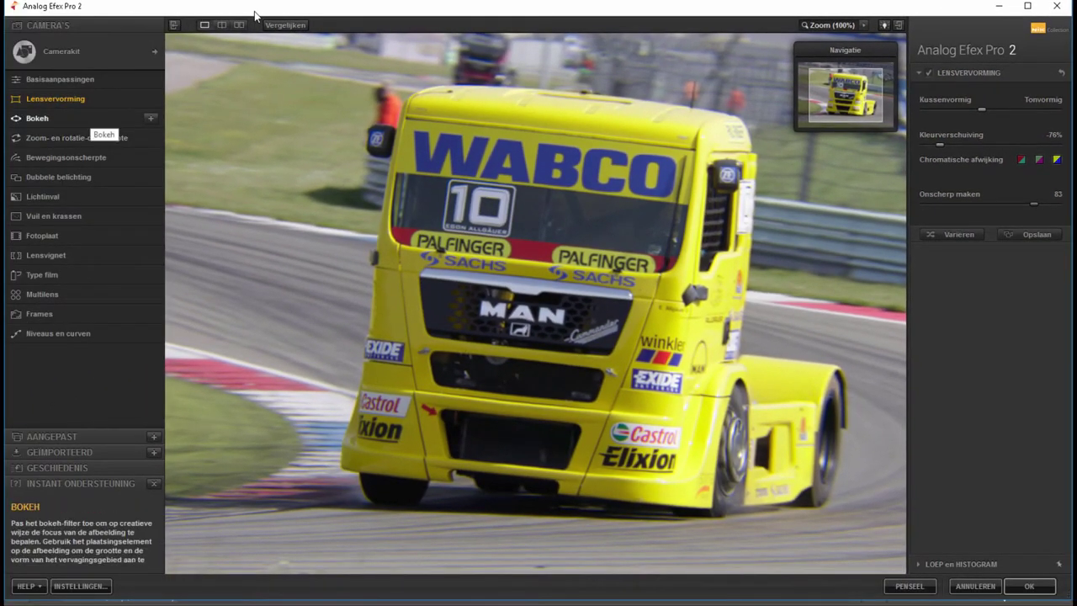
# Open the Bokeh settings, softening the truck with bokeh at 71%.
pyautogui.click(84, 118)
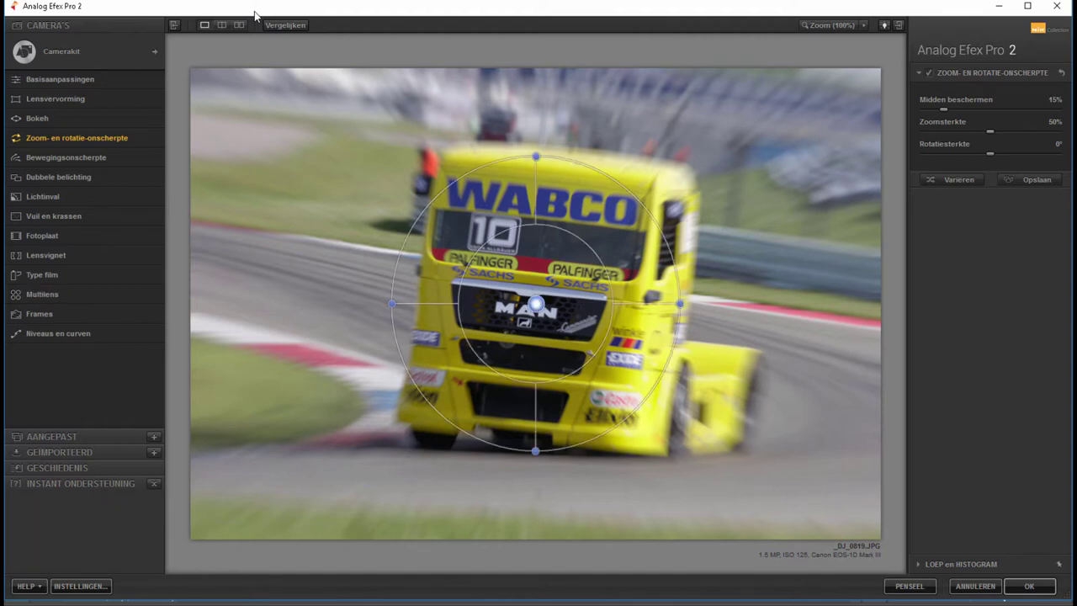
# Centre the zoom blur on the grille with 30% protected centre and −138° rotation.
pyautogui.moveTo(529, 438); pyautogui.dragTo(541, 295)
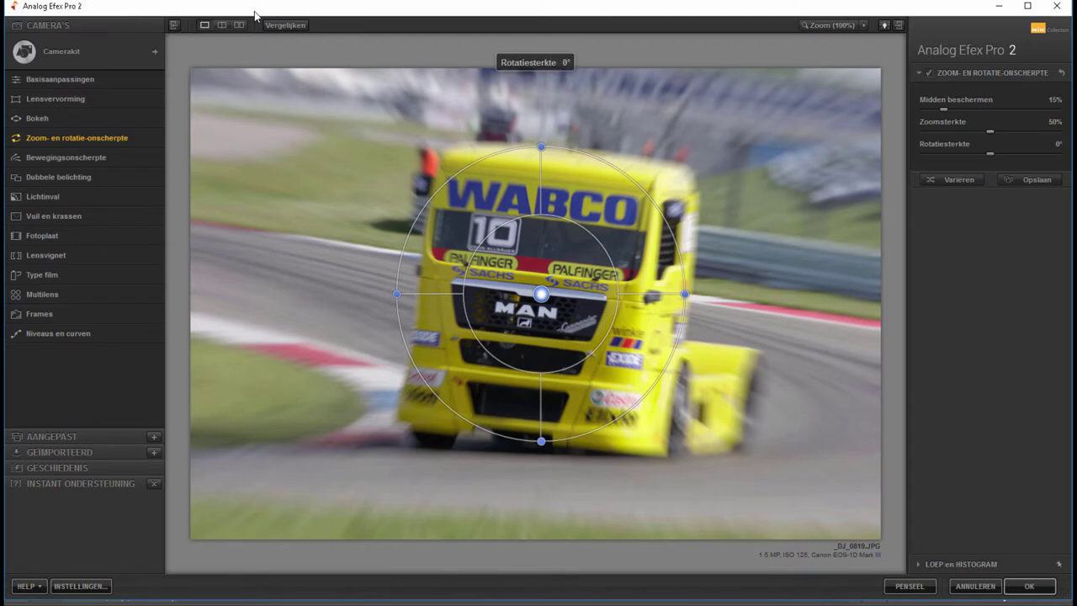
pyautogui.moveTo(541, 440)
pyautogui.mouseDown()
pyautogui.moveTo(618, 488)
pyautogui.moveTo(691, 434)
pyautogui.mouseUp()
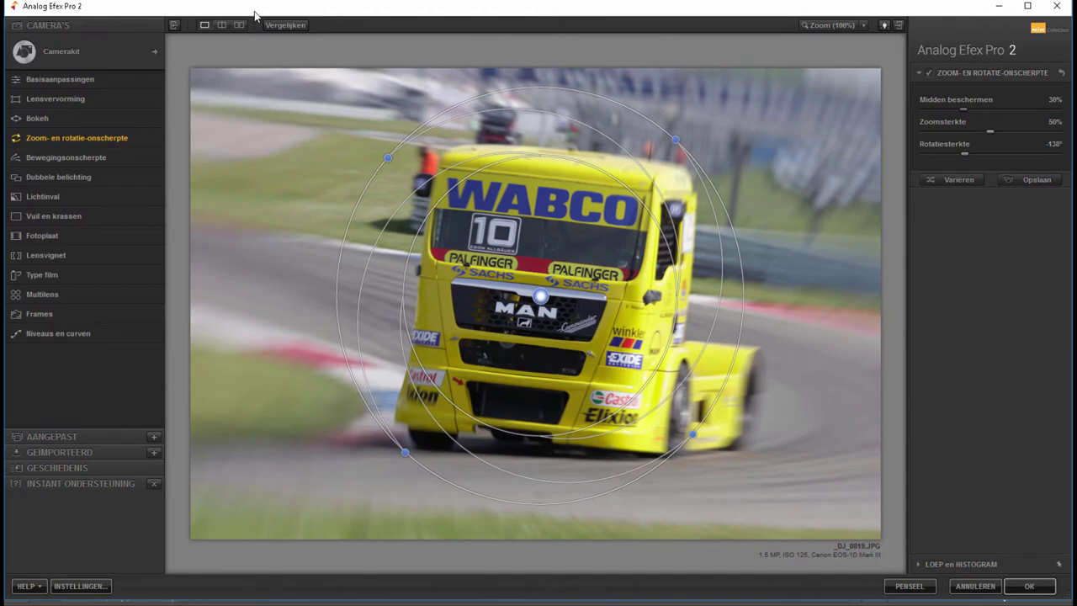
# Add angled Bewegingsonscherpte with a circular sharp centre and reduced blur strength.
pyautogui.click(66, 158)
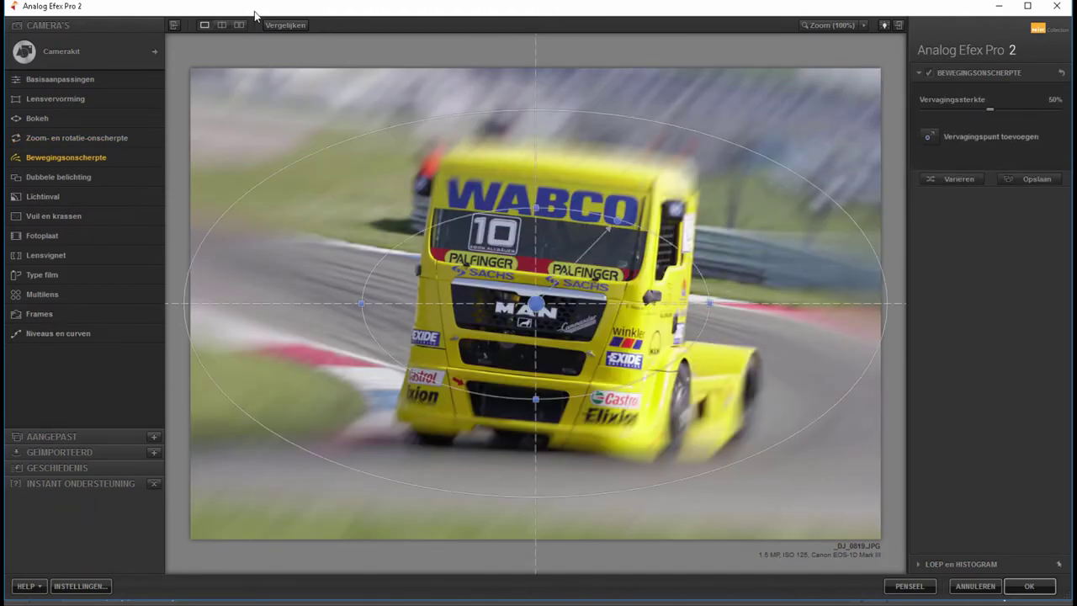
pyautogui.moveTo(618, 221); pyautogui.dragTo(401, 369)
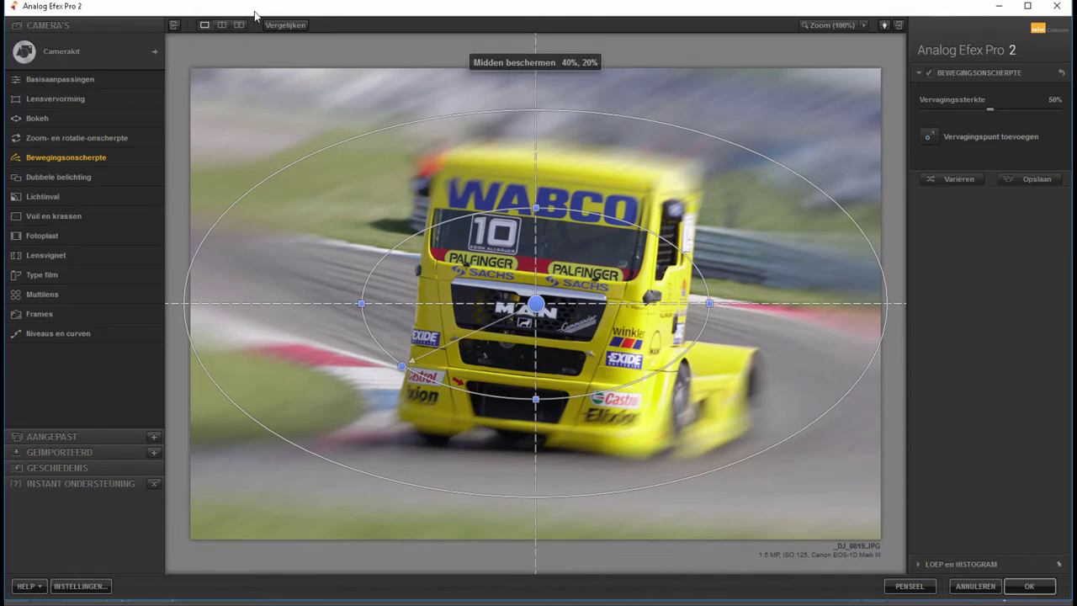
pyautogui.moveTo(536, 399); pyautogui.dragTo(536, 440)
pyautogui.moveTo(709, 303); pyautogui.dragTo(675, 303)
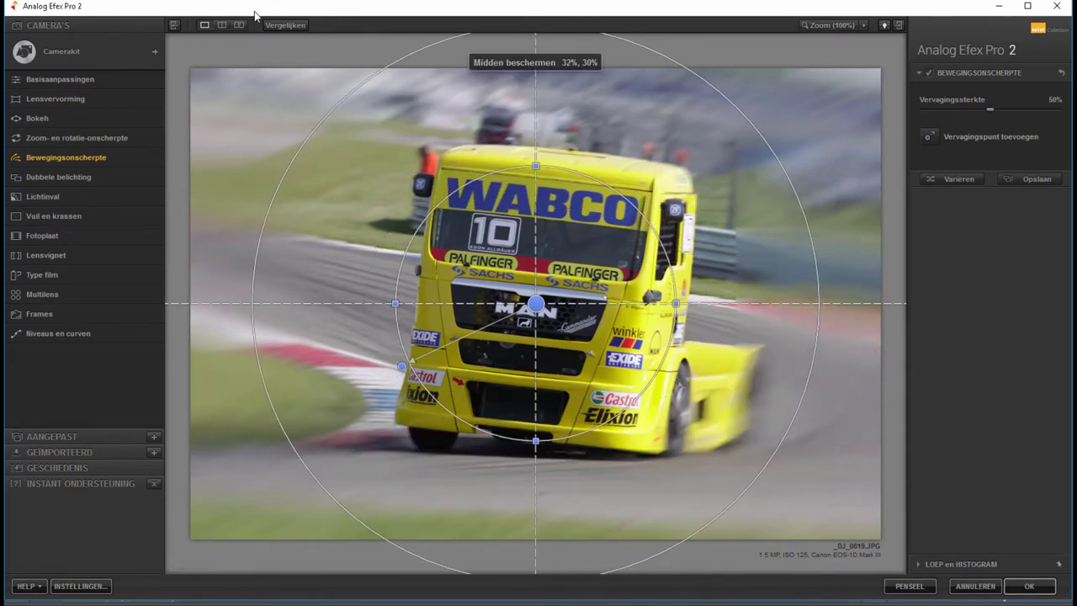
pyautogui.moveTo(401, 368); pyautogui.dragTo(696, 437)
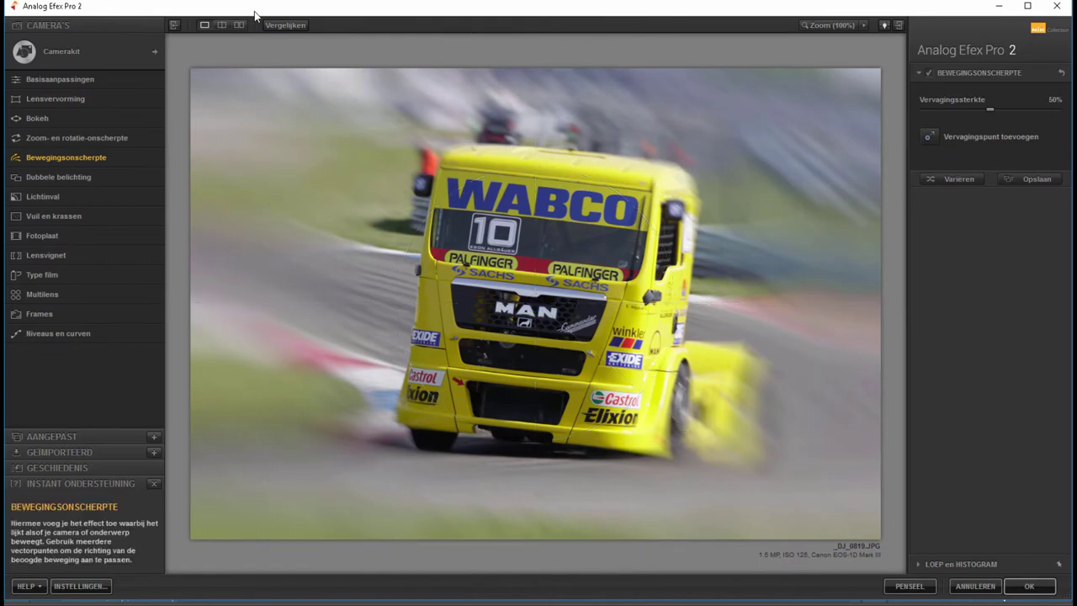
pyautogui.moveTo(989, 109)
pyautogui.mouseDown()
pyautogui.moveTo(1030, 109)
pyautogui.moveTo(955, 109)
pyautogui.mouseUp()
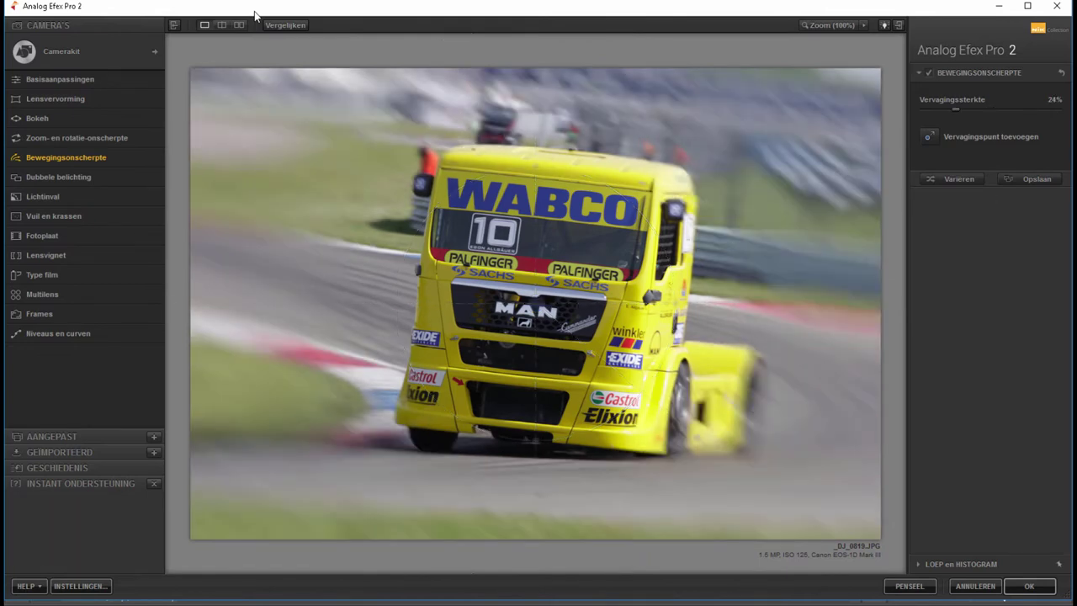
pyautogui.click(58, 176)
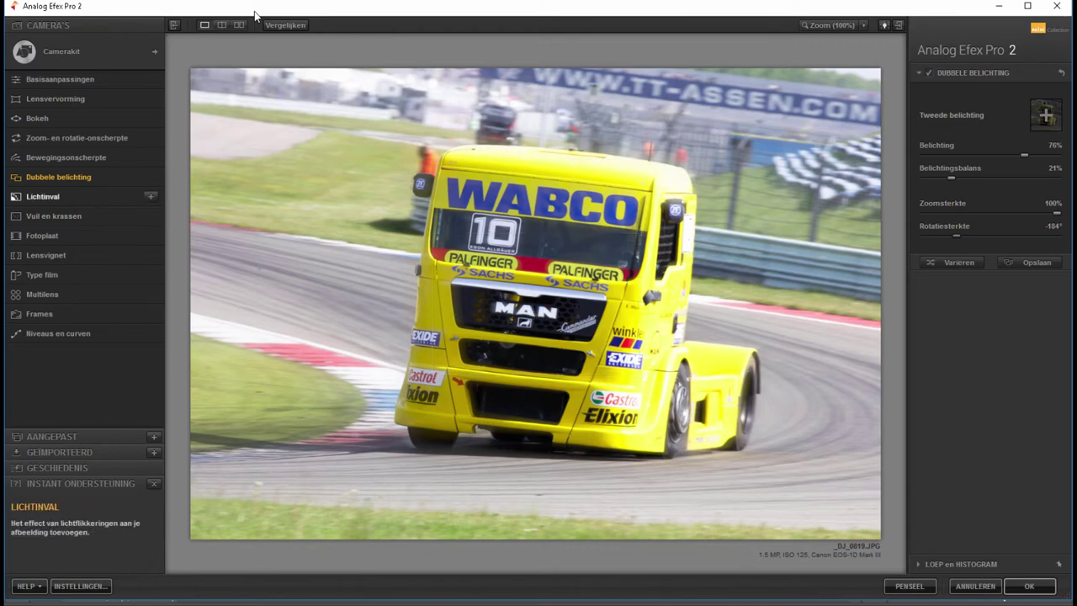
# Review the Lichtinval light leak filter options.
pyautogui.click(42, 196)
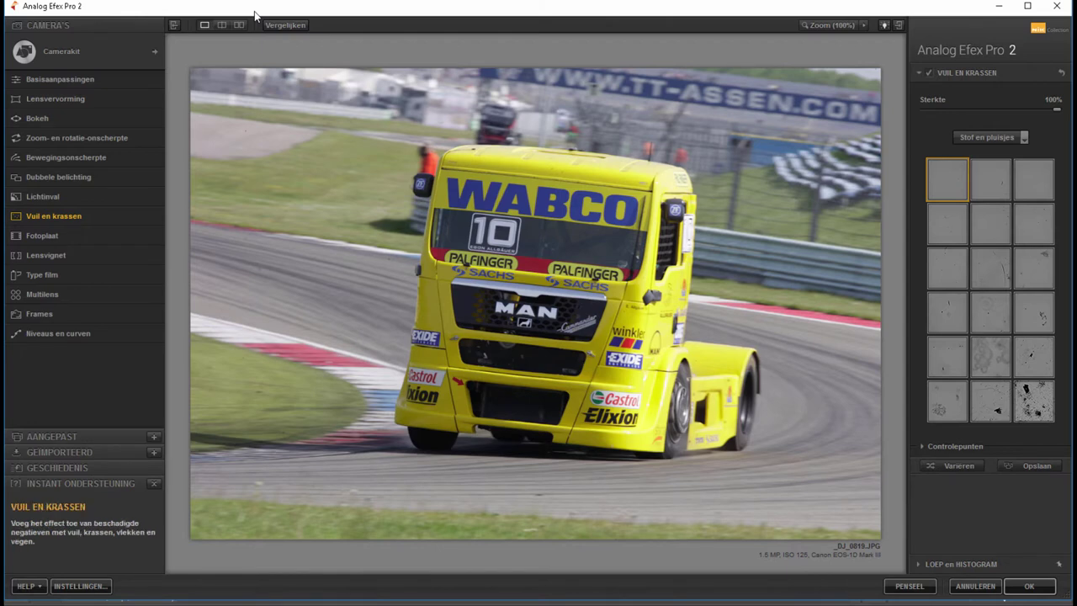
# Apply a dust texture, then a streaked Gestreept Fotoplaat texture at −19% strength.
pyautogui.click(1034, 400)
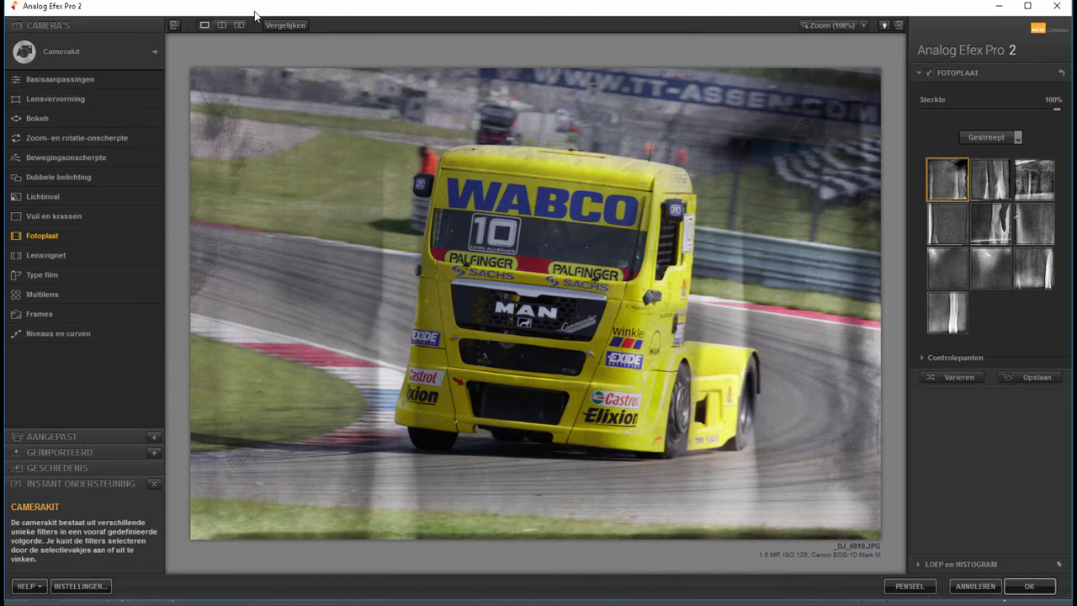
pyautogui.click(990, 223)
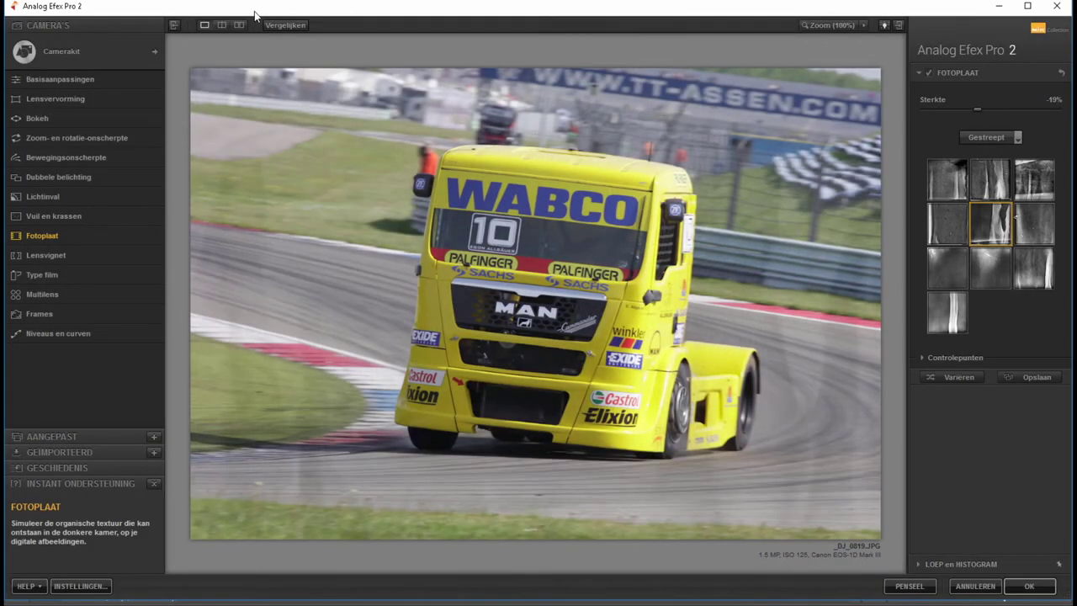
# Add a dark rectangular Lensvignet centred toward the truck's right, at -95% amount and 56% size.
pyautogui.click(45, 254)
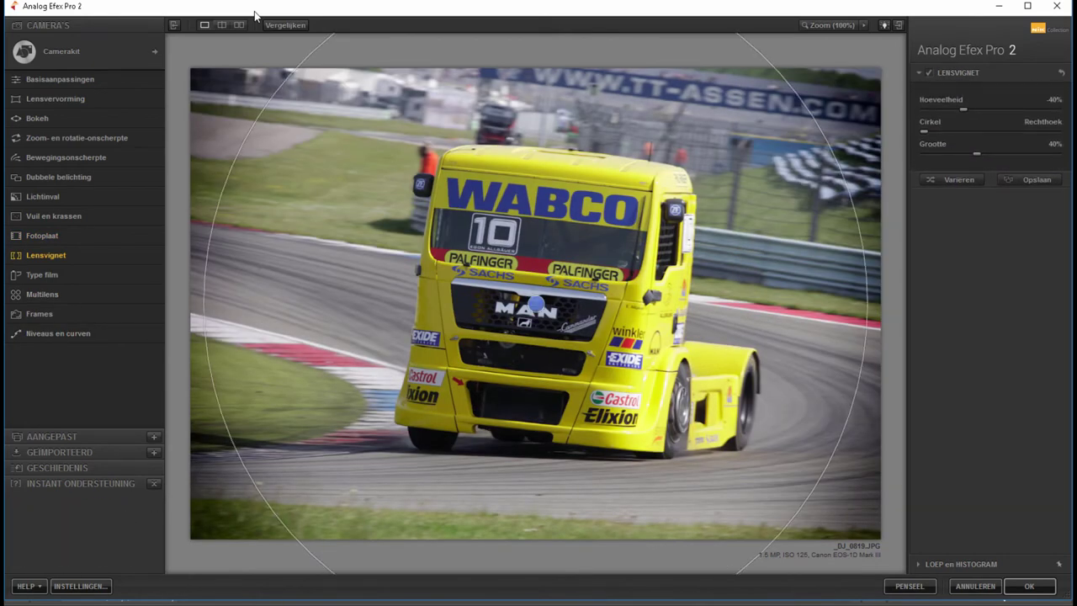
pyautogui.moveTo(536, 303); pyautogui.dragTo(696, 276)
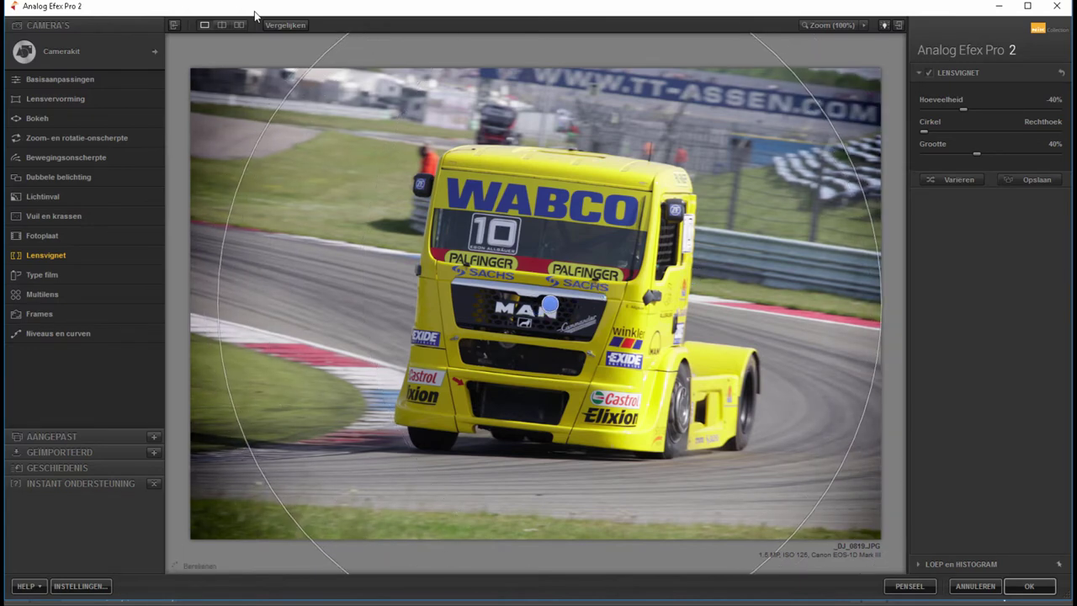
pyautogui.moveTo(963, 109); pyautogui.dragTo(1057, 110)
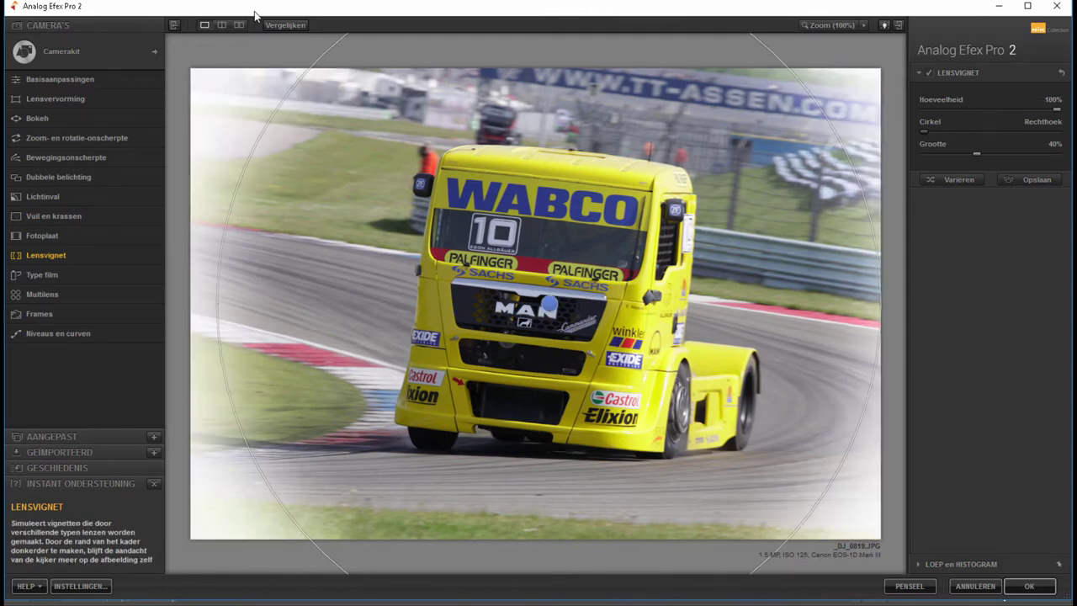
pyautogui.moveTo(922, 131); pyautogui.dragTo(1046, 132)
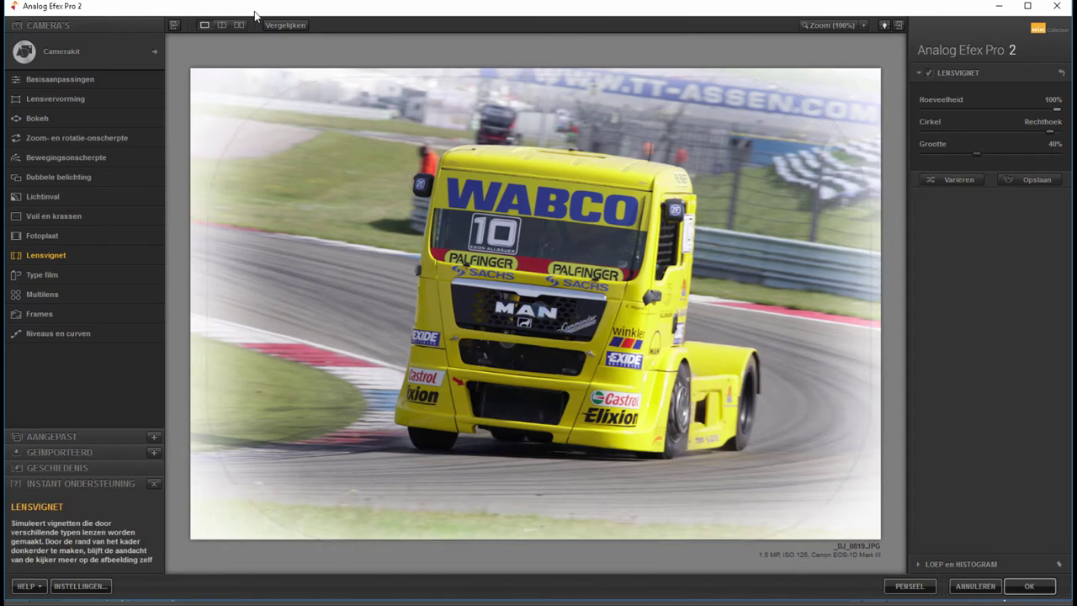
pyautogui.moveTo(975, 153); pyautogui.dragTo(998, 153)
pyautogui.moveTo(1056, 109); pyautogui.dragTo(927, 110)
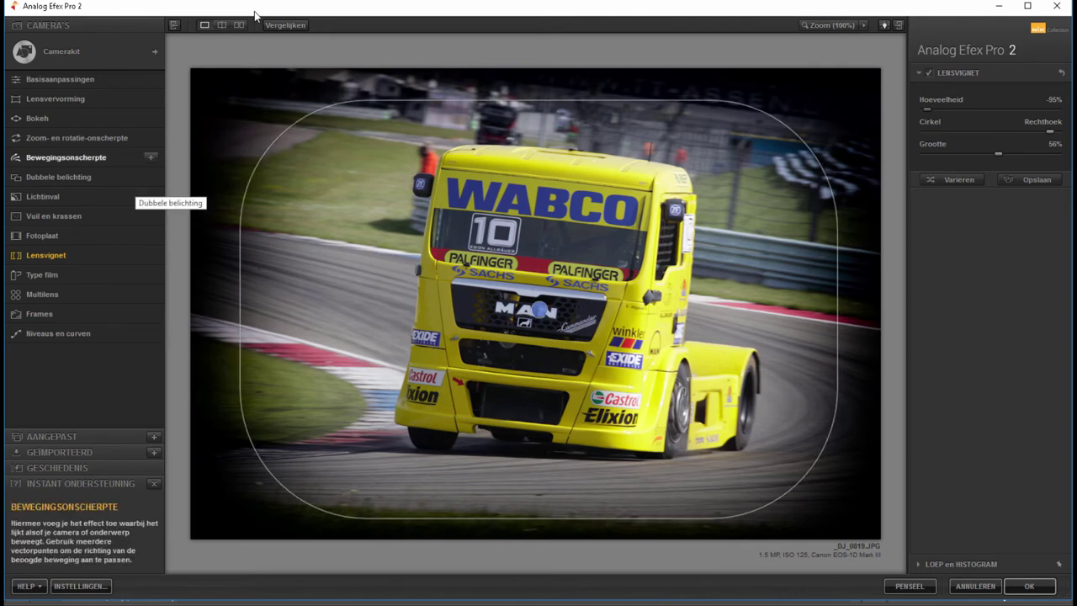
# Try the toned black-and-white film types, then apply the cool Koel film type.
pyautogui.click(42, 274)
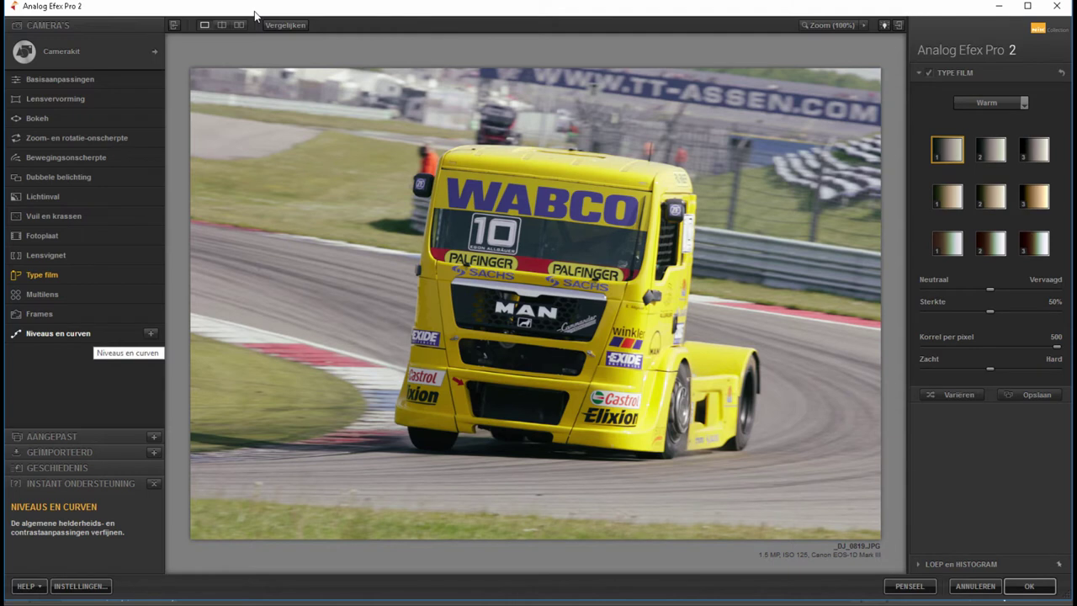
pyautogui.click(988, 103)
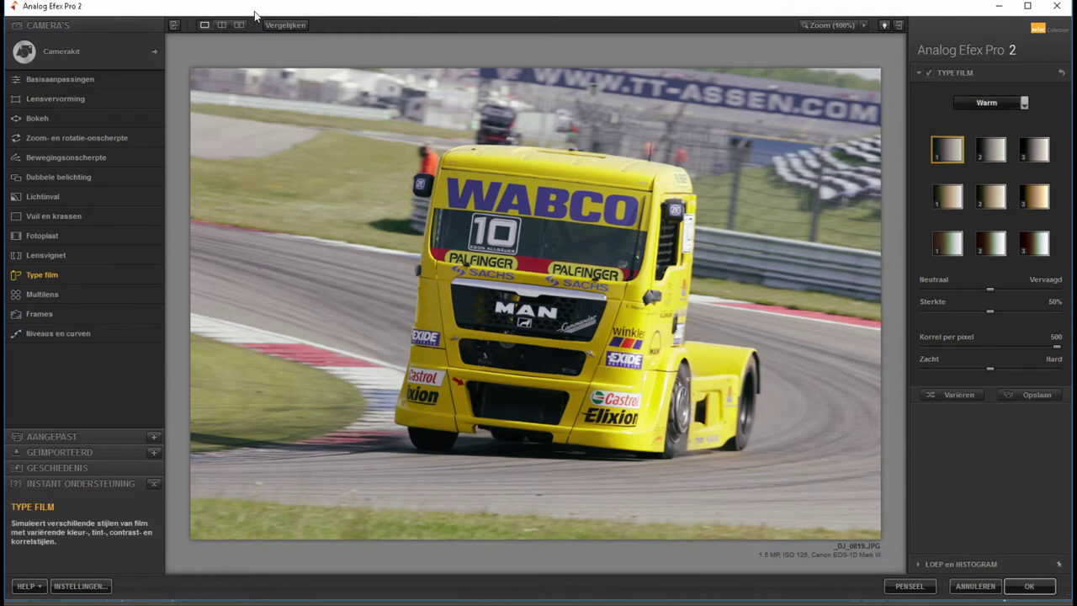
pyautogui.click(985, 170)
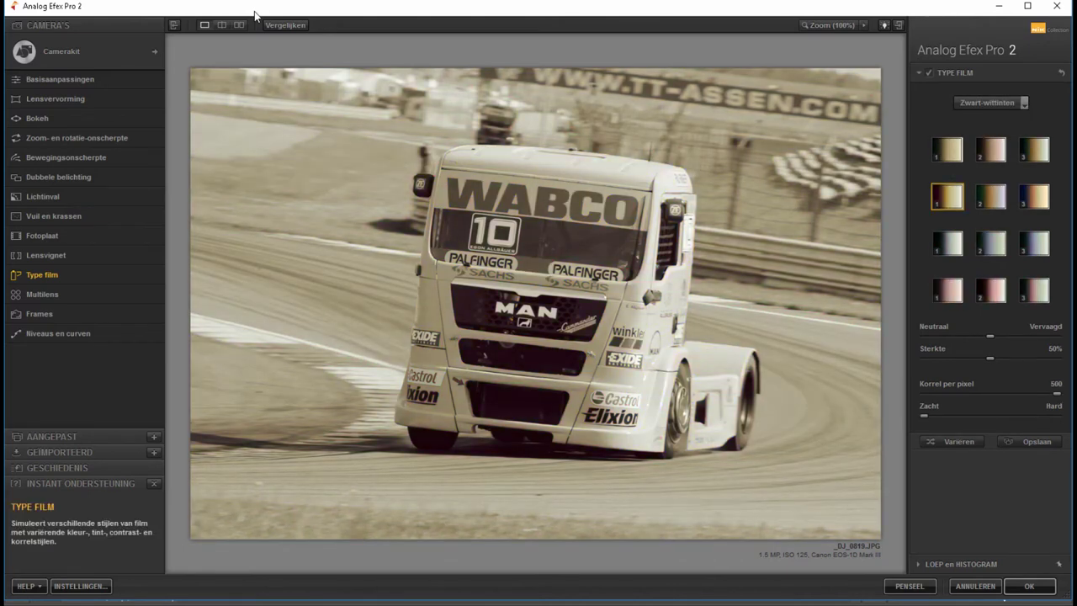
pyautogui.hotkey('alt', 'Down')
pyautogui.press('Up')
pyautogui.press('Return')
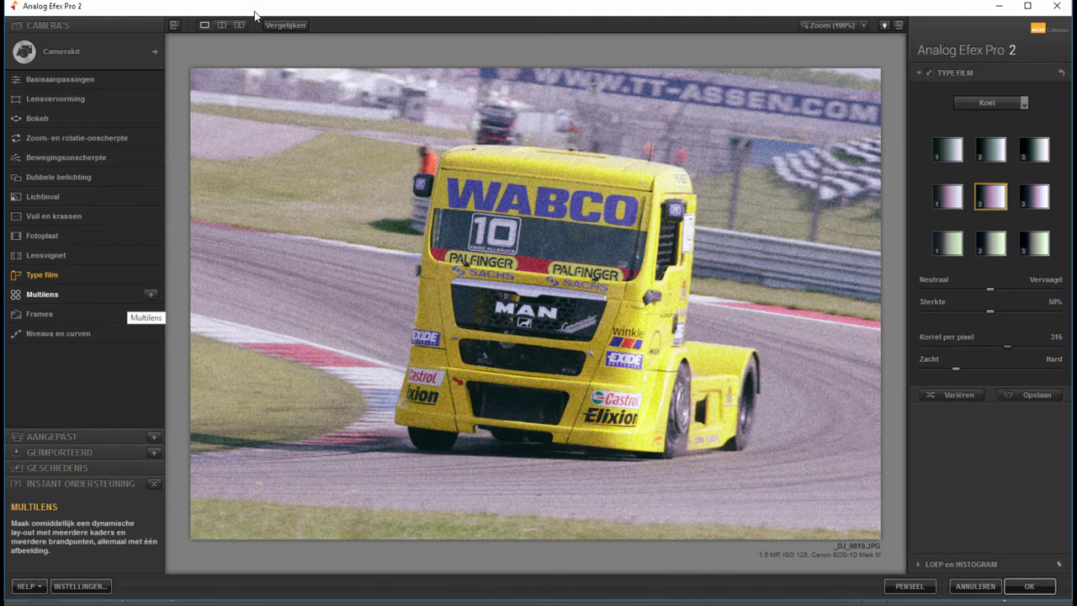
# Apply a Multilens layout, zooming the top-right panel onto the cab and the bottom-right onto the truck's side.
pyautogui.click(117, 294)
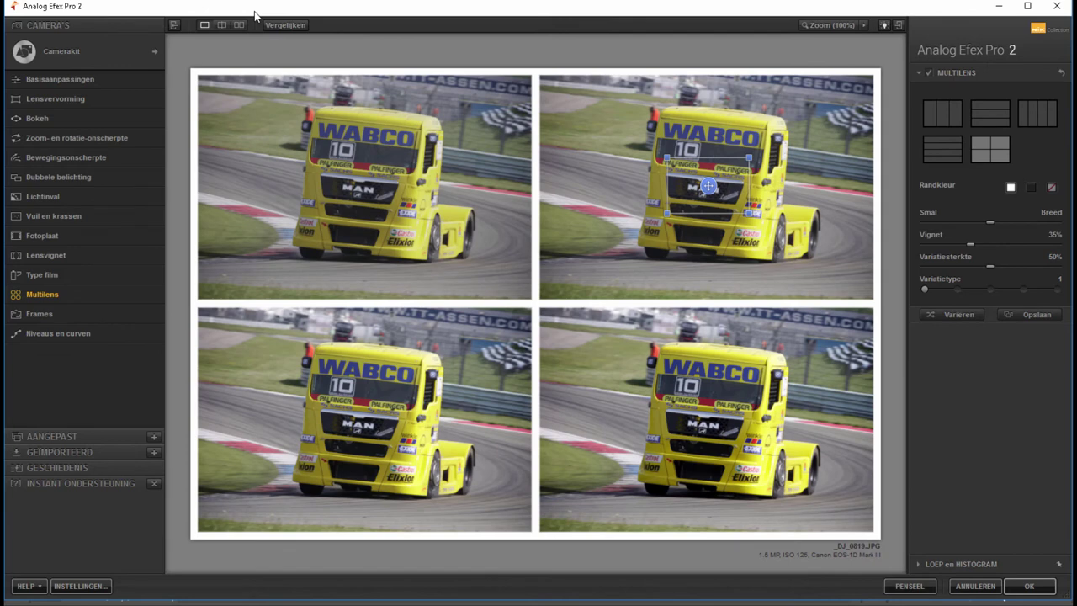
pyautogui.scroll(5, 709, 185)
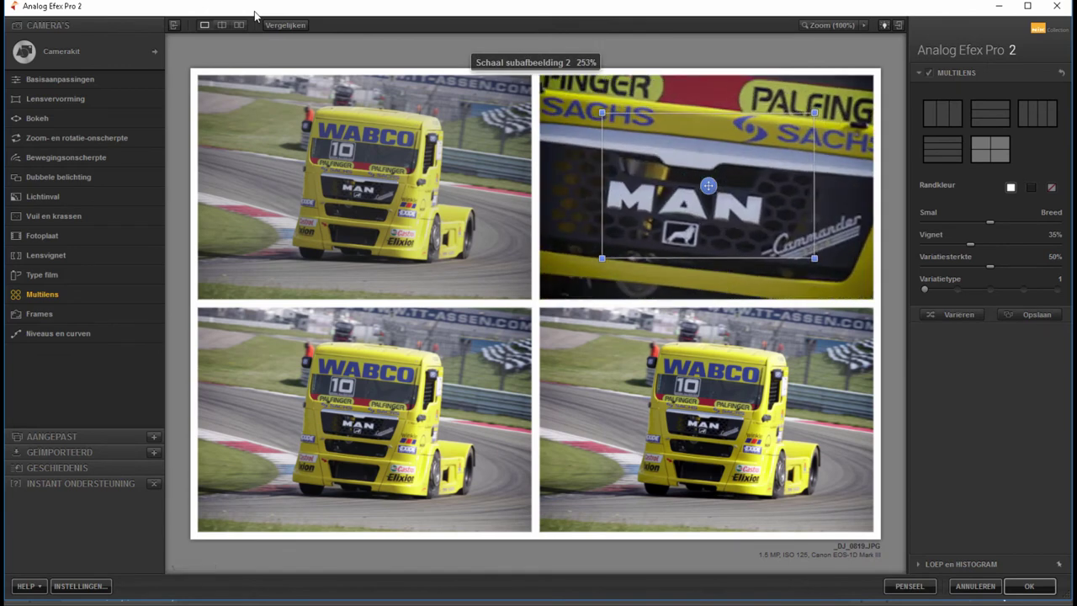
pyautogui.moveTo(708, 185)
pyautogui.mouseDown()
pyautogui.moveTo(760, 151)
pyautogui.moveTo(664, 219)
pyautogui.moveTo(707, 215)
pyautogui.mouseUp()
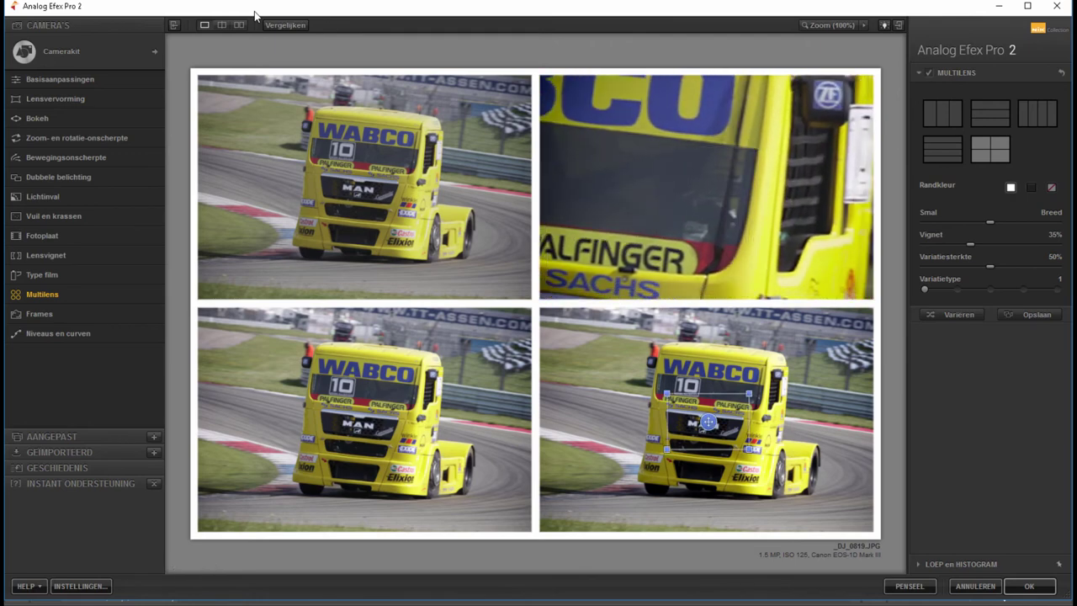
pyautogui.scroll(2, 708, 421)
pyautogui.scroll(3, 709, 422)
pyautogui.moveTo(708, 422)
pyautogui.mouseDown()
pyautogui.moveTo(809, 376)
pyautogui.moveTo(797, 359)
pyautogui.mouseUp()
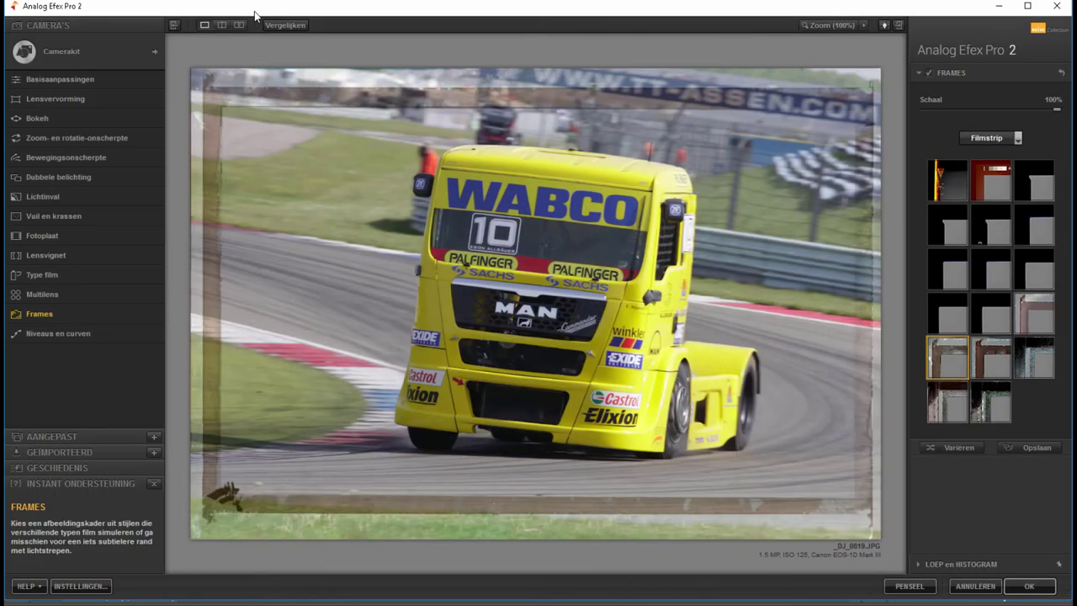
# Choose the Wit (white) frame category, then move to the Niveaus en curven filter.
pyautogui.click(986, 138)
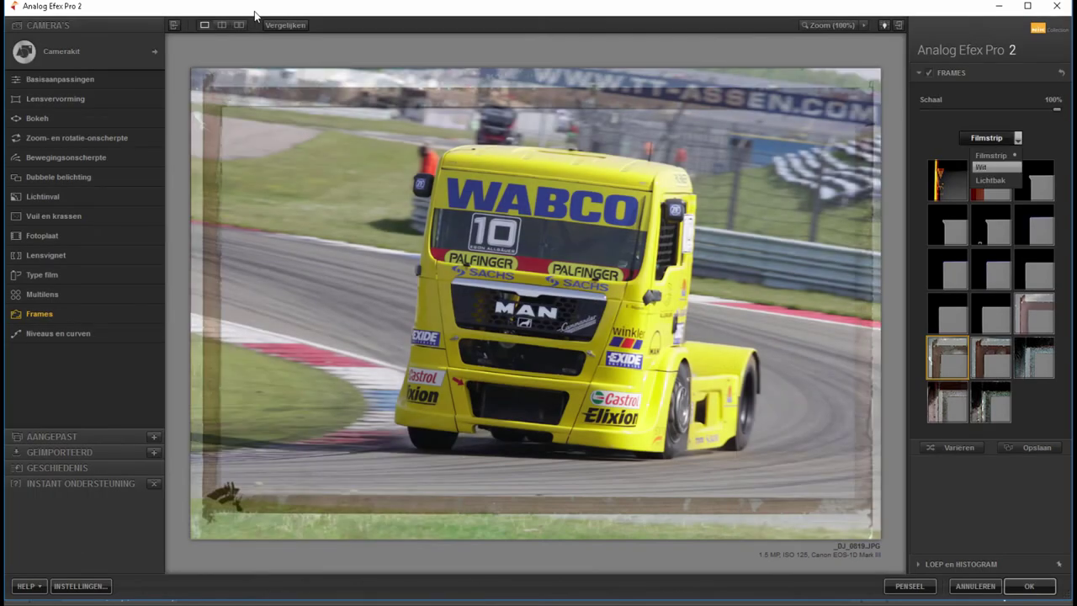
pyautogui.press('Return')
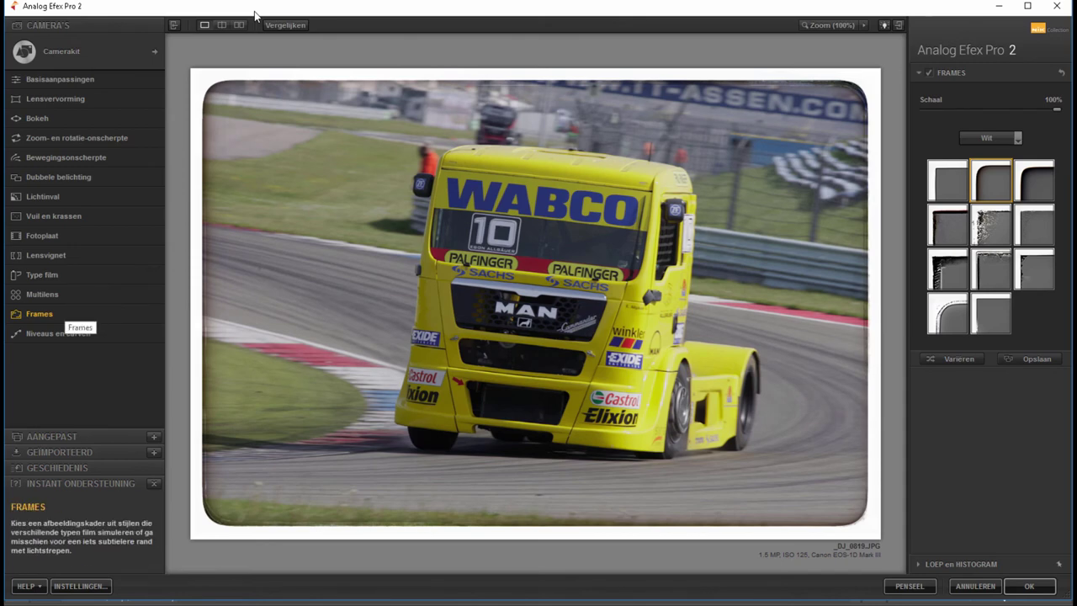
pyautogui.click(58, 333)
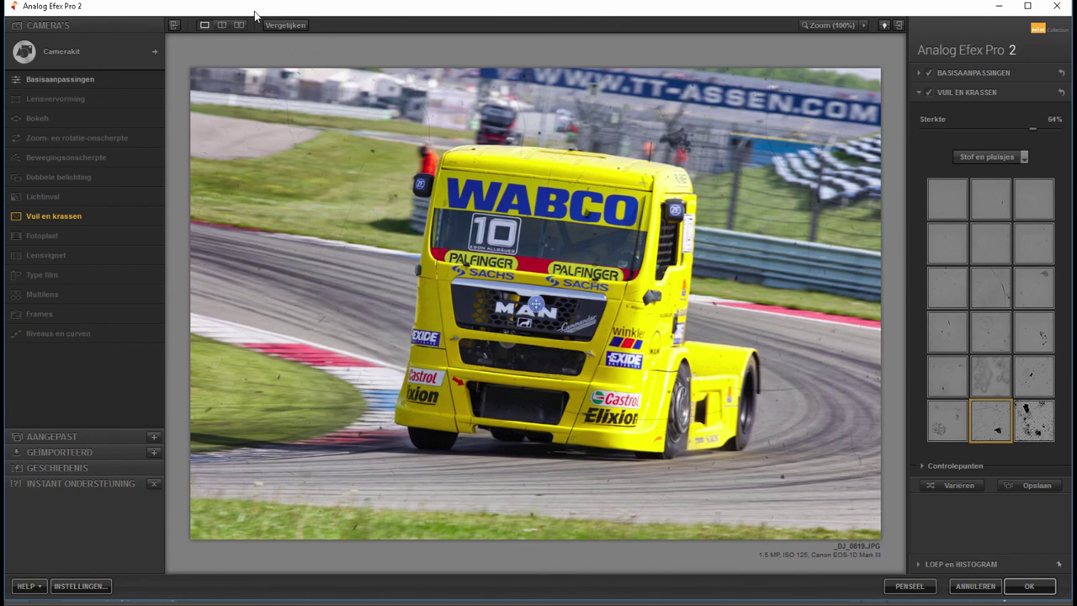
pyautogui.moveTo(42, 274)
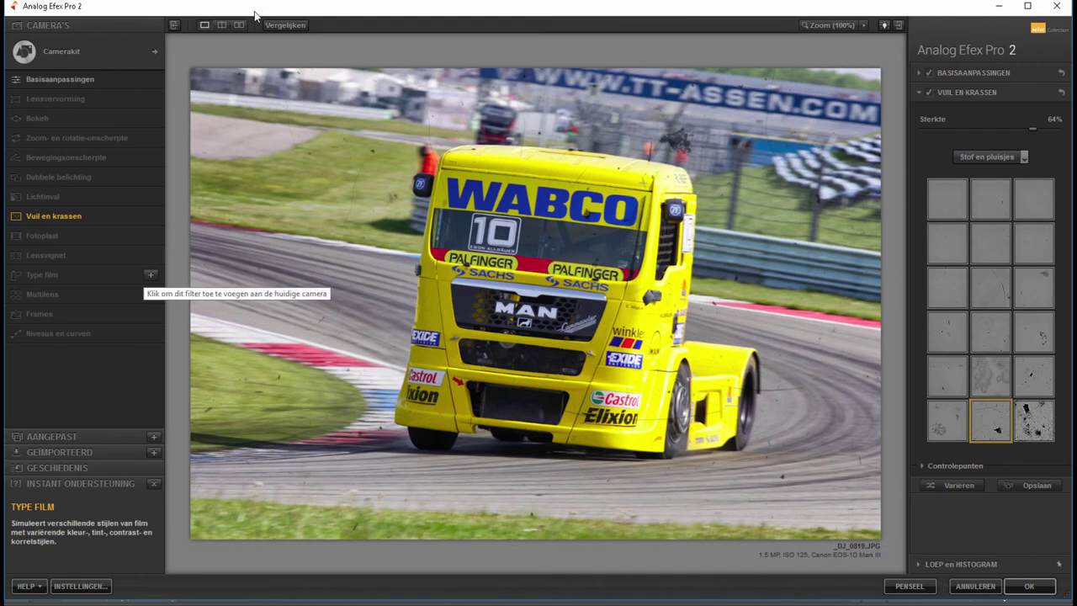
# Add the Type film filter to the custom camera.
pyautogui.click(151, 274)
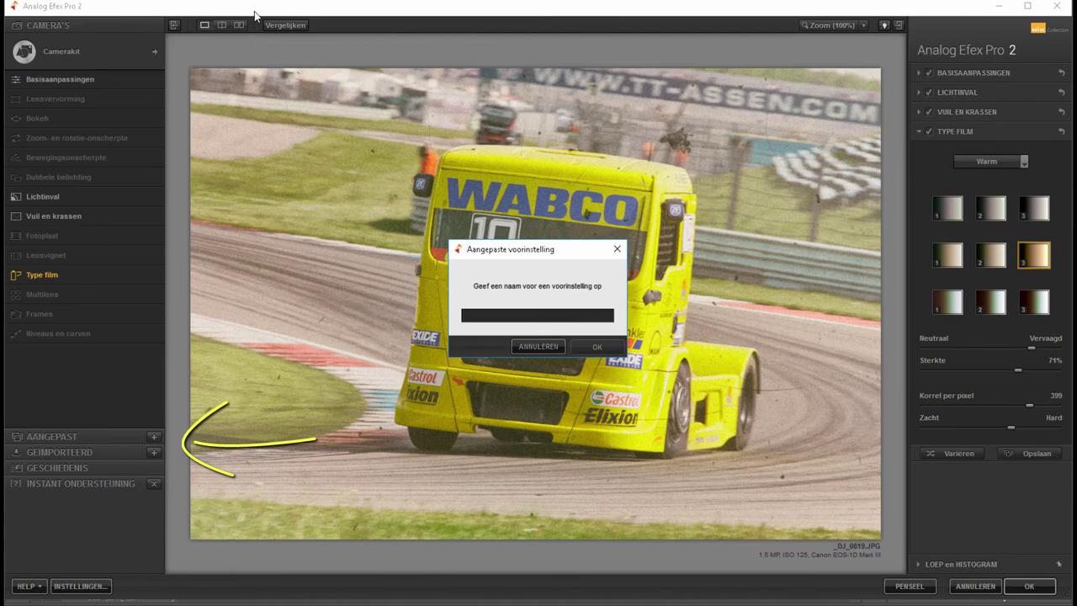
# Save the custom camera as preset 'Truck' and apply it back in Photoshop.
pyautogui.write('Trad')
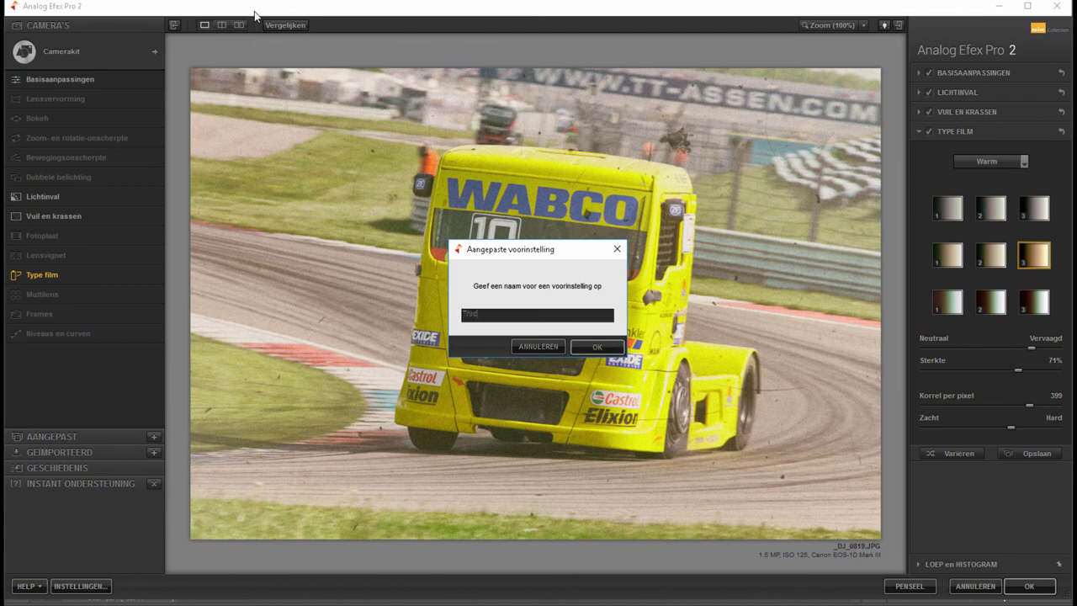
pyautogui.press('Return')
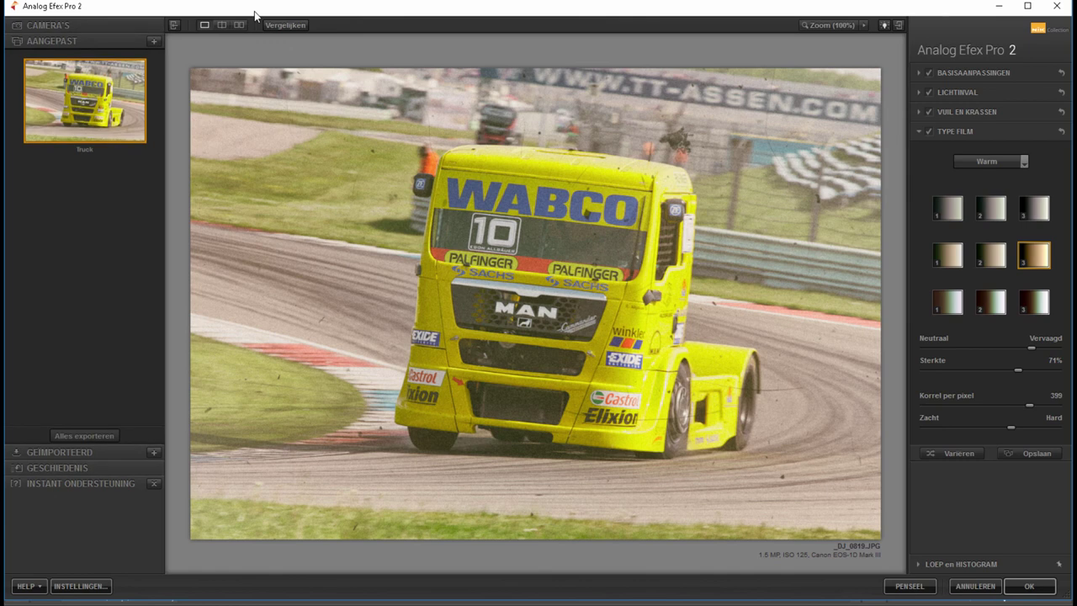
pyautogui.press('Escape')
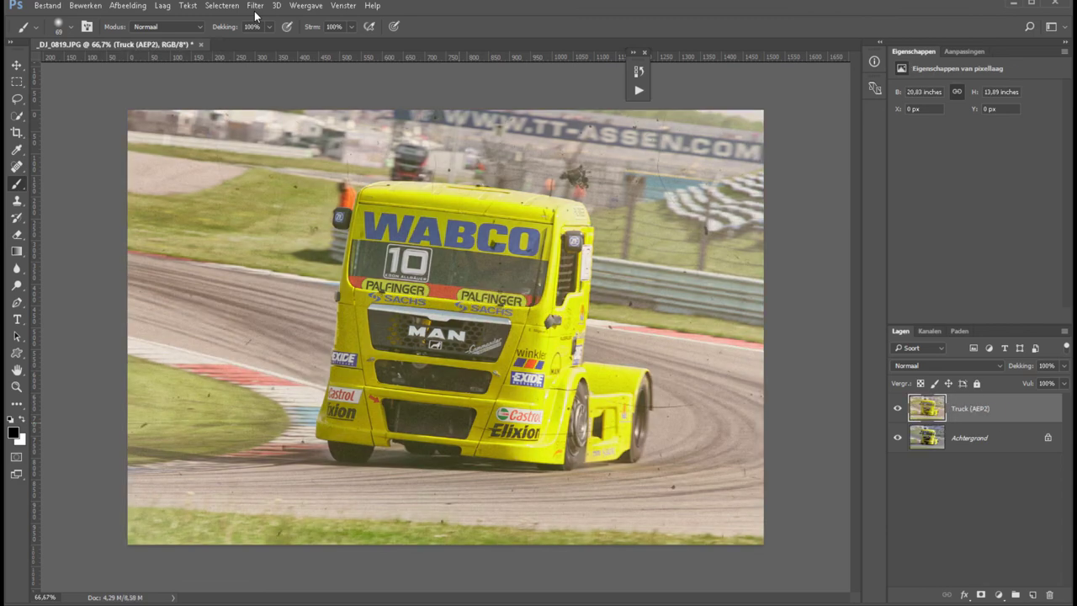
# Delete the Truck (AEP2) layer, then preview the saved Truck preset in Analog Efex Pro 2 and cancel.
pyautogui.moveTo(967, 408); pyautogui.dragTo(1049, 595)
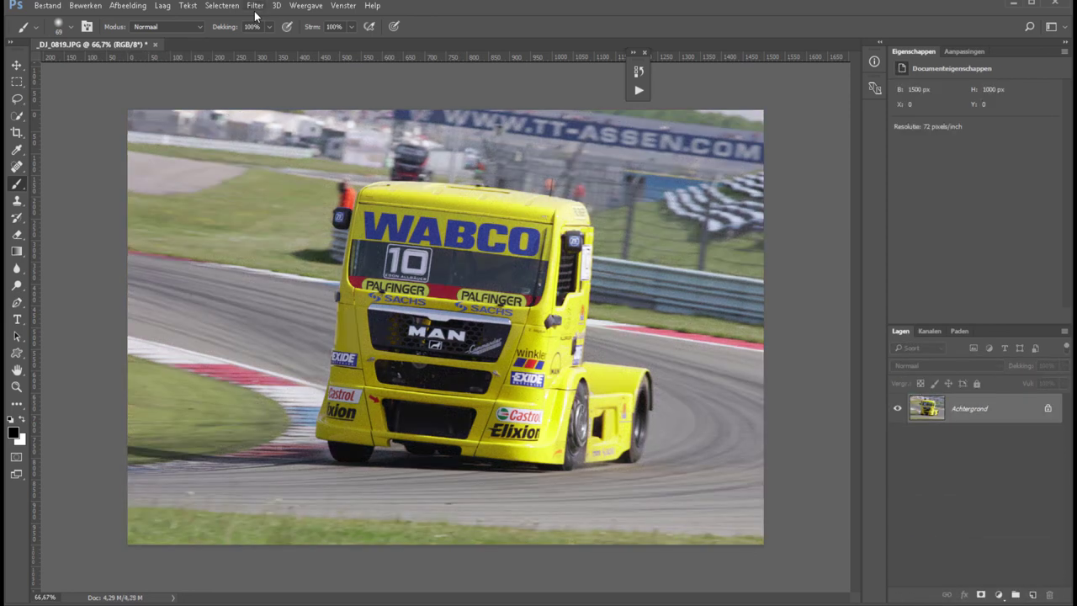
pyautogui.click(255, 7)
pyautogui.press('Up')
pyautogui.press('Up')
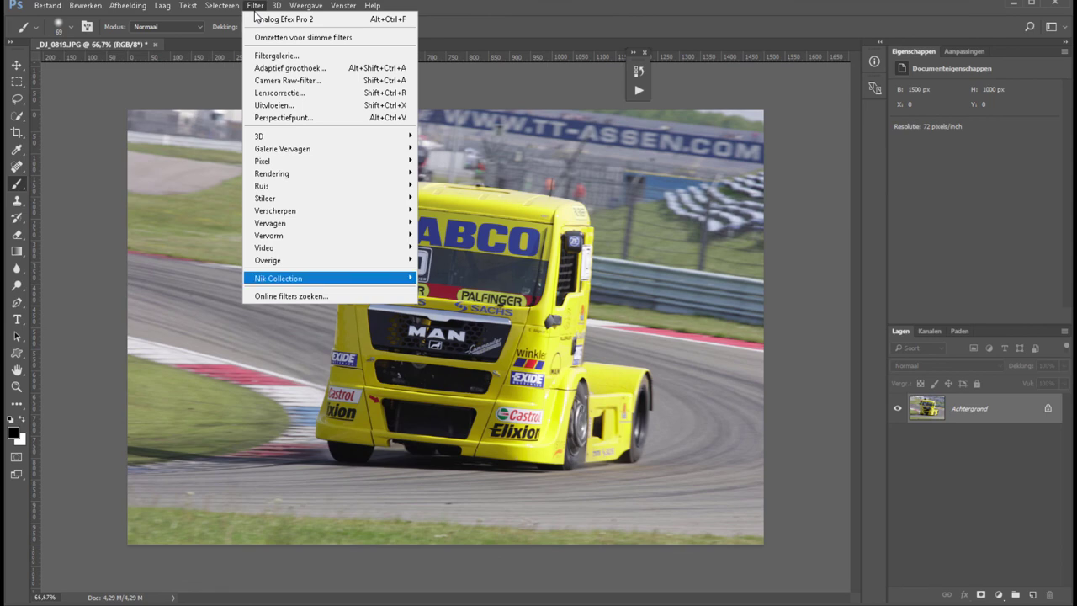
pyautogui.press('Right')
pyautogui.press('Return')
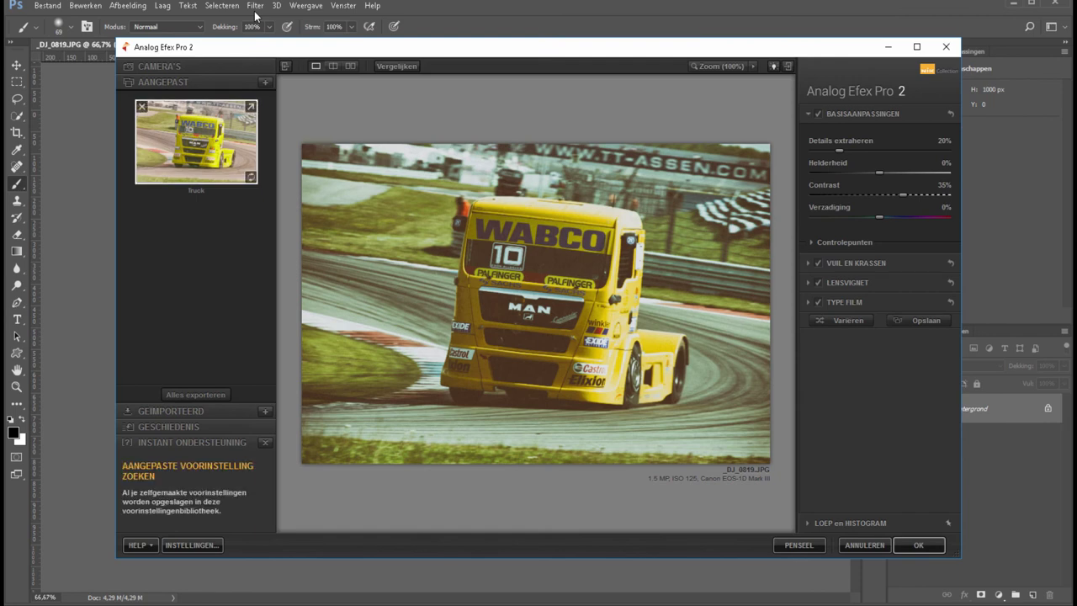
pyautogui.click(223, 148)
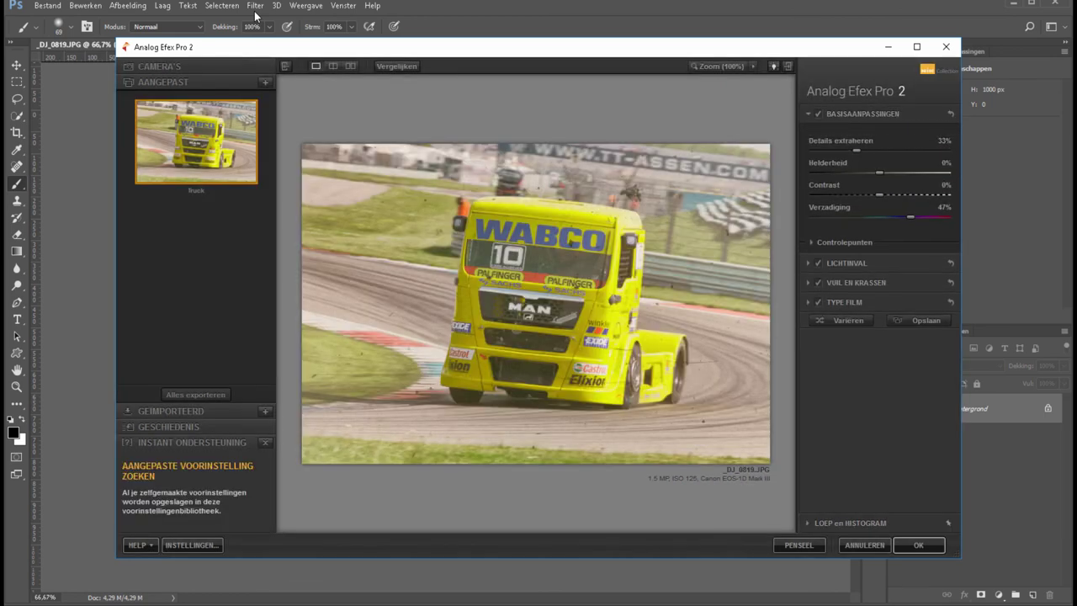
pyautogui.click(864, 544)
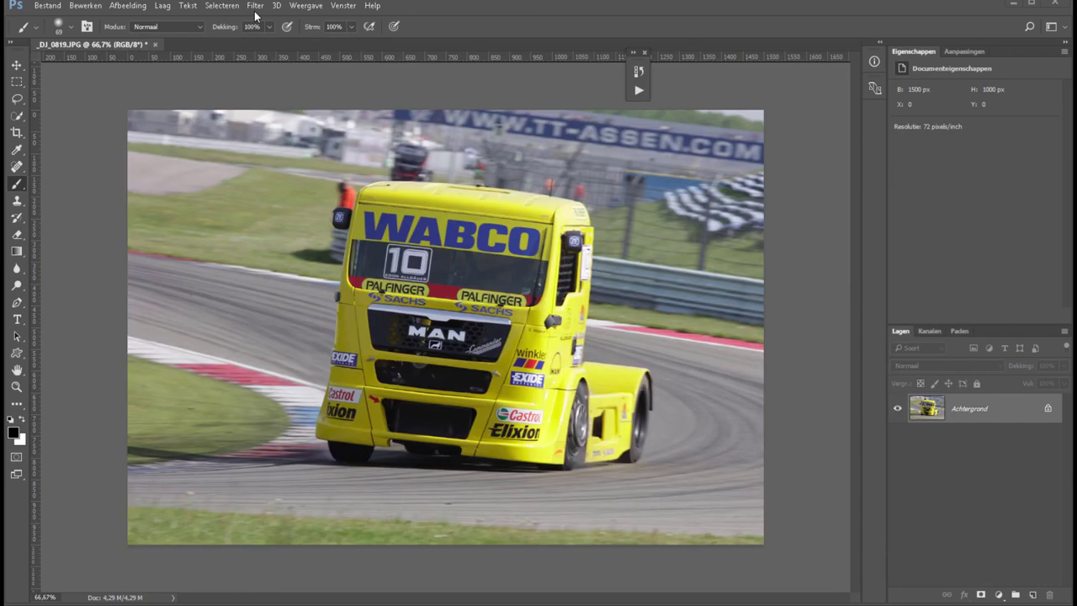